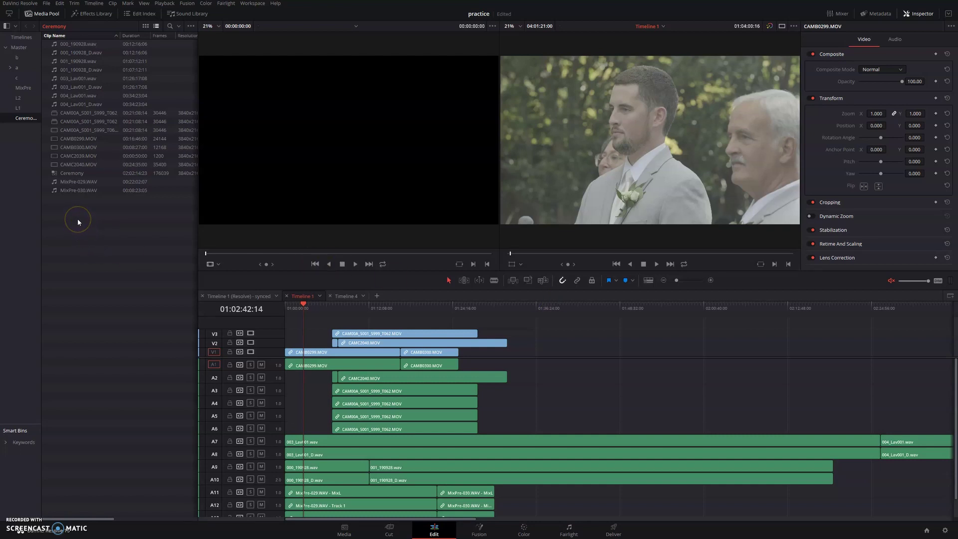
# Select the Ceremony bin's camera and audio clips, excluding the Ceremony timeline.
pyautogui.moveTo(99, 215); pyautogui.dragTo(94, 43)
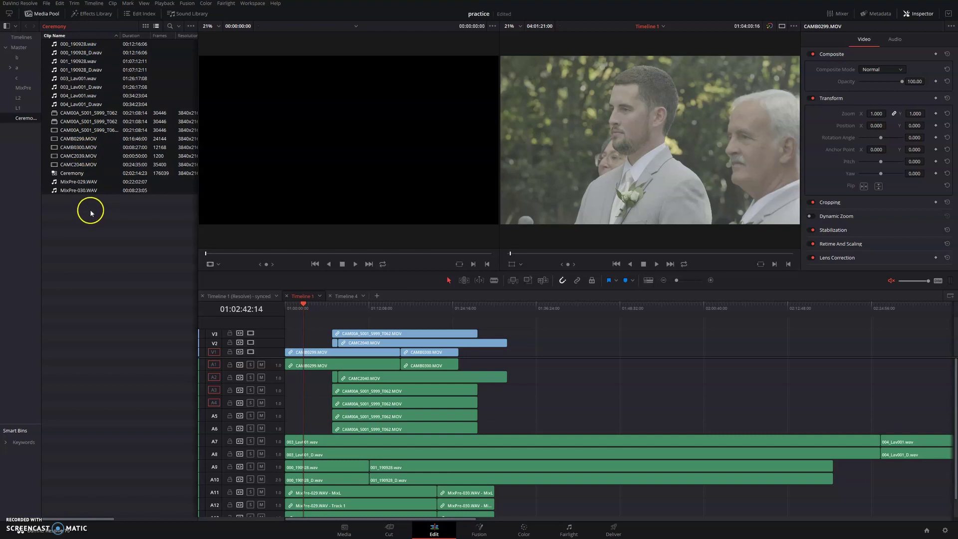
pyautogui.click(72, 173)
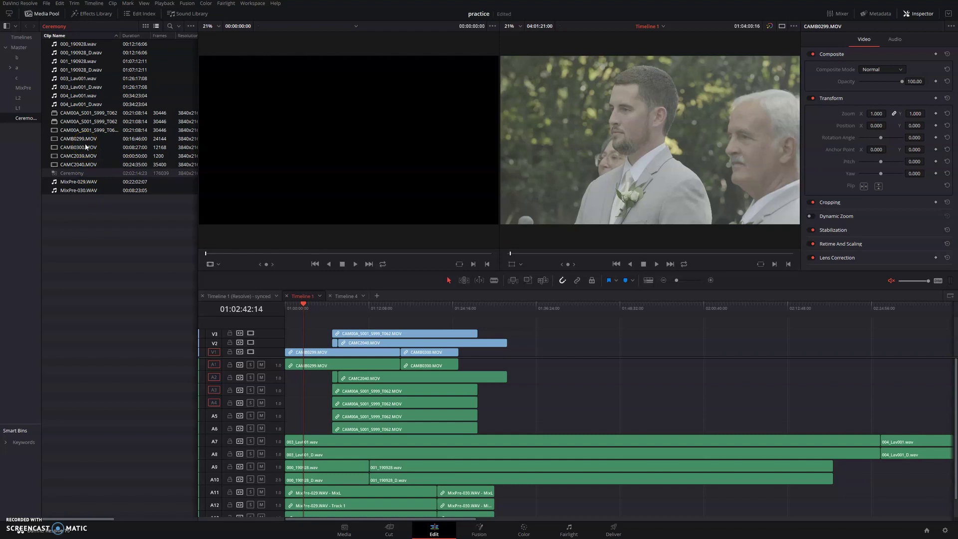
# Create a multicam clip named 'ceremony' from the selected clips, with Angle Sync set to In.
pyautogui.rightClick(86, 146)
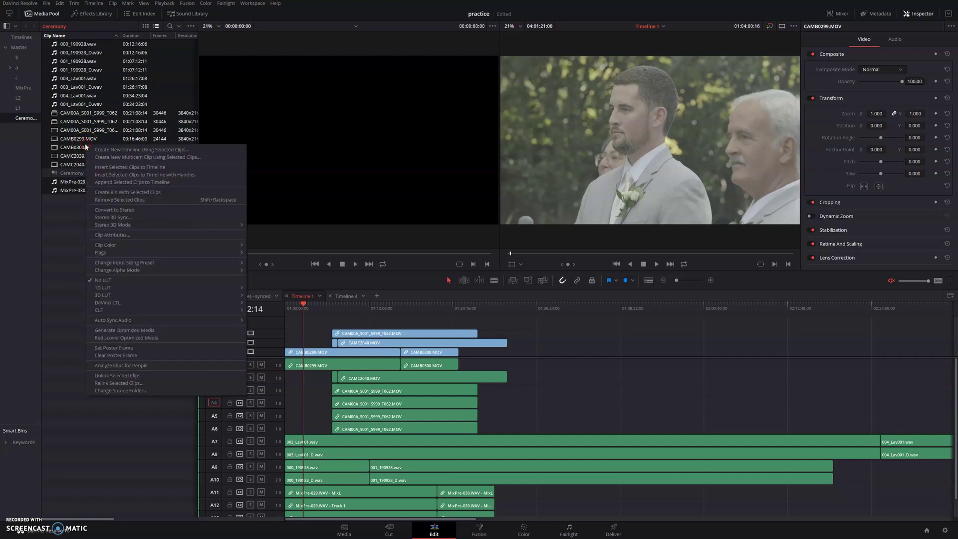
pyautogui.click(113, 157)
pyautogui.click(404, 290)
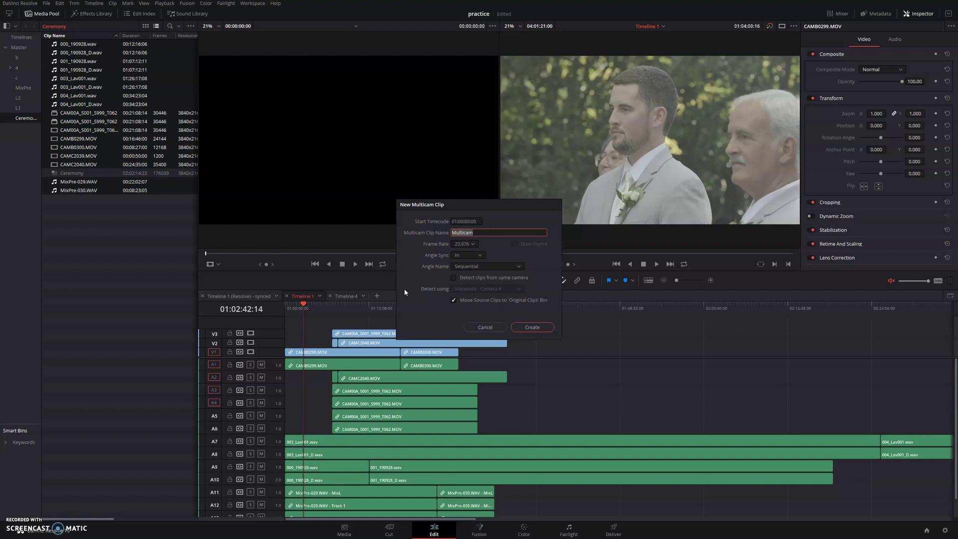
pyautogui.write('ceremony')
pyautogui.click(466, 255)
pyautogui.click(467, 265)
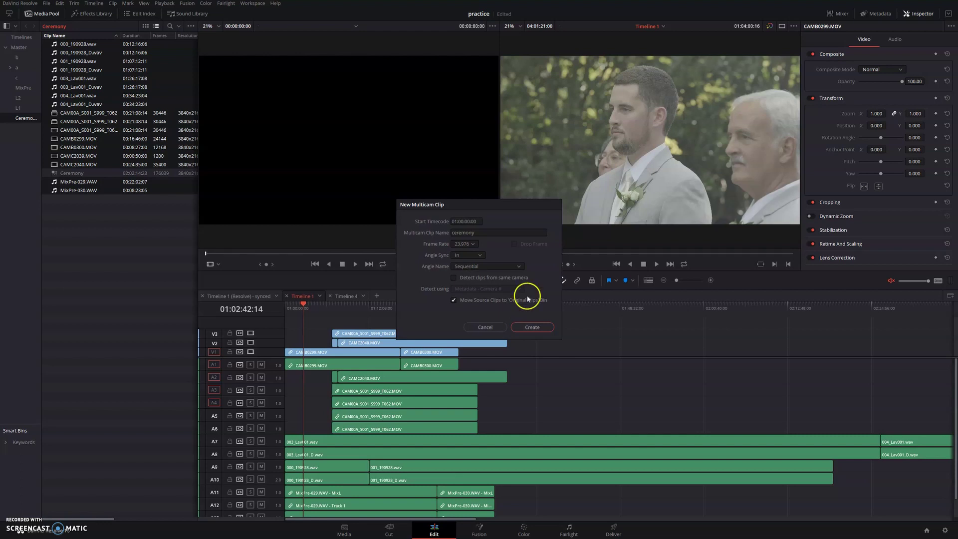
pyautogui.click(503, 328)
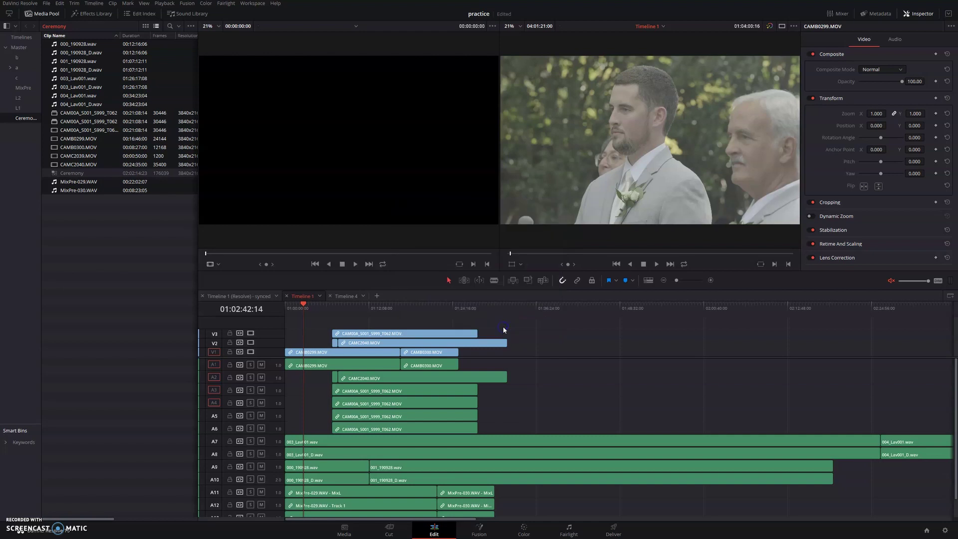
# Open the Original Clips bin and select the CAMC2039.MOV clip.
pyautogui.click(86, 176)
pyautogui.click(77, 173)
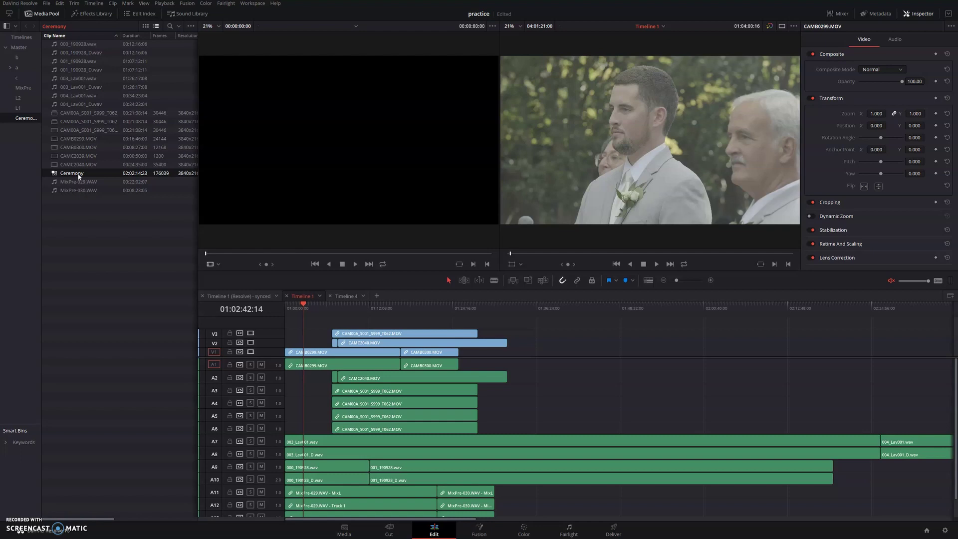
pyautogui.click(103, 238)
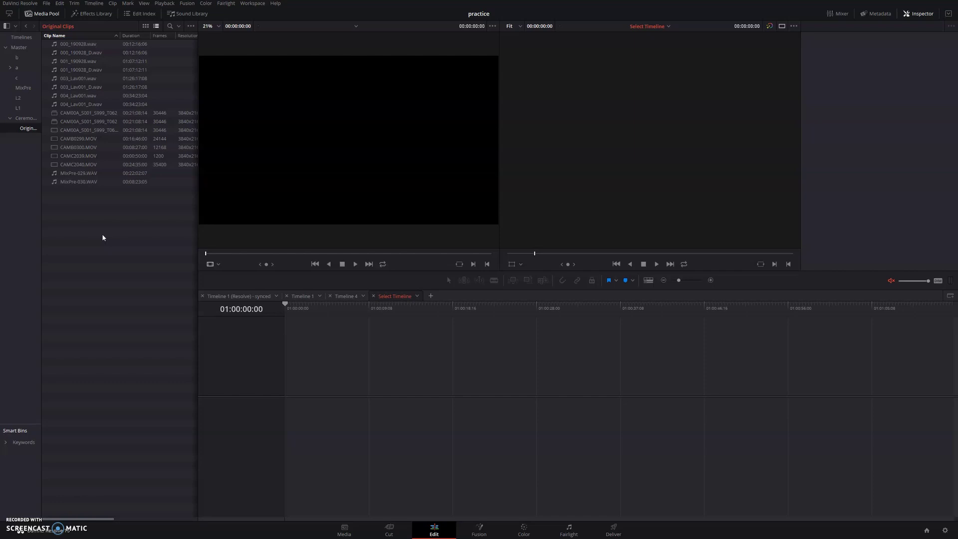
pyautogui.click(70, 194)
pyautogui.click(76, 97)
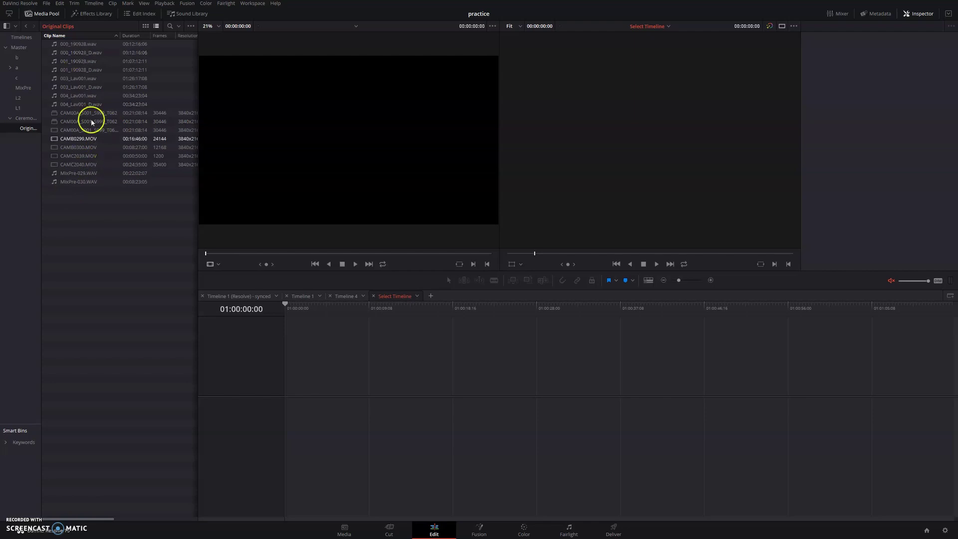
pyautogui.click(87, 156)
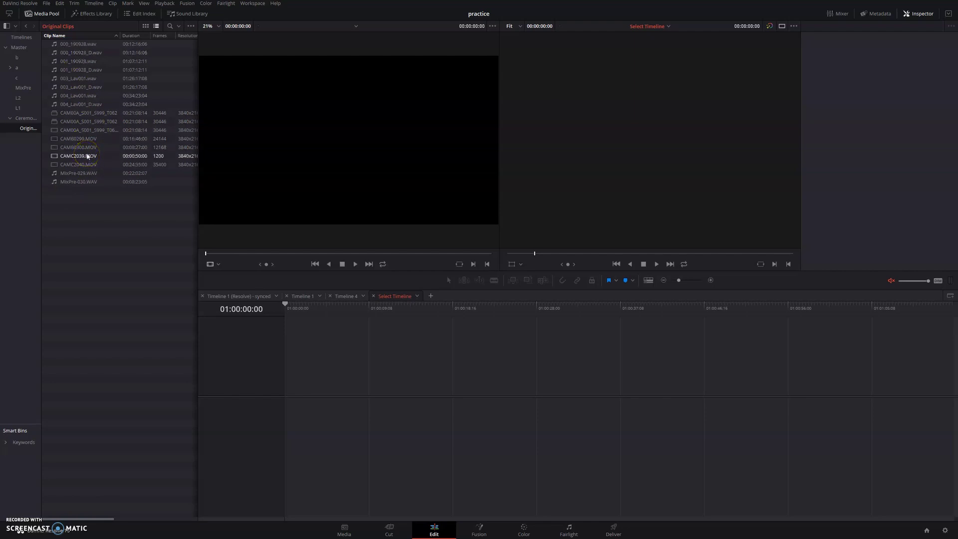
# Return to Timeline 1 and set its playhead to 01:12:16:06 on the wide ceremony shot.
pyautogui.click(343, 296)
pyautogui.click(299, 296)
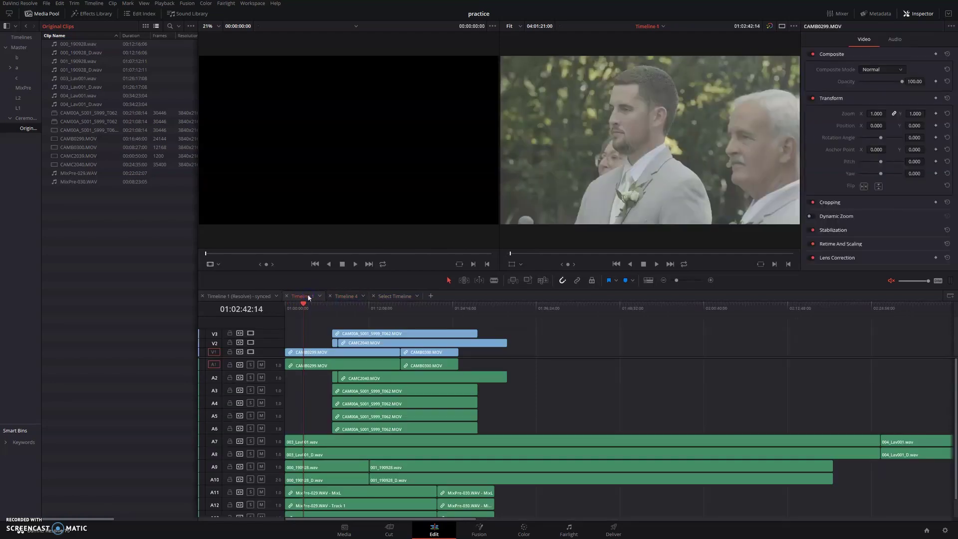
pyautogui.click(402, 335)
pyautogui.click(351, 309)
pyautogui.click(389, 318)
pyautogui.moveTo(388, 318); pyautogui.dragTo(371, 317)
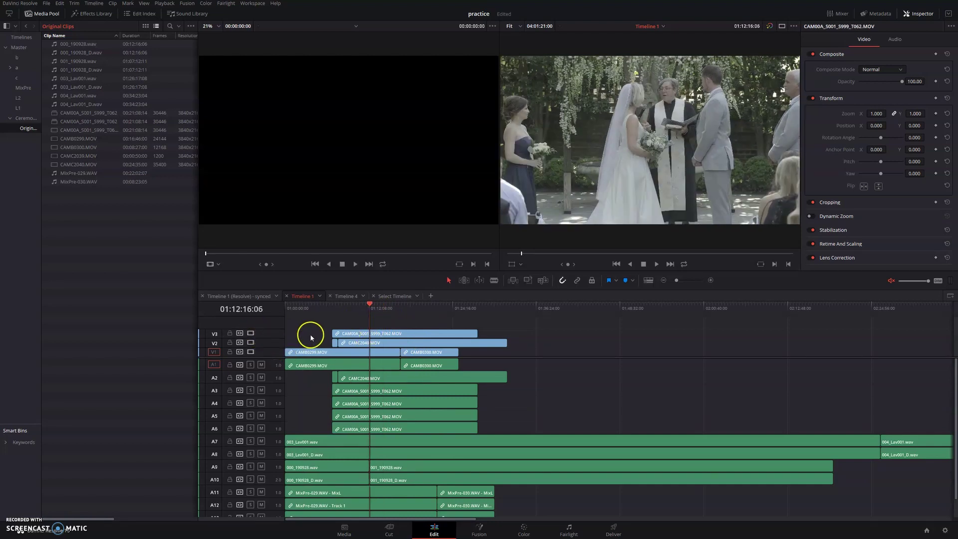
# Select clips in Timeline 1's lower tracks.
pyautogui.click(393, 343)
pyautogui.click(361, 351)
pyautogui.moveTo(369, 372); pyautogui.dragTo(430, 440)
pyautogui.click(432, 444)
pyautogui.click(431, 451)
# Export Timeline 1 via Export AAF/XML as FCPXML 1.5 'ceremony test' in the Syncaila XML folder.
pyautogui.click(46, 3)
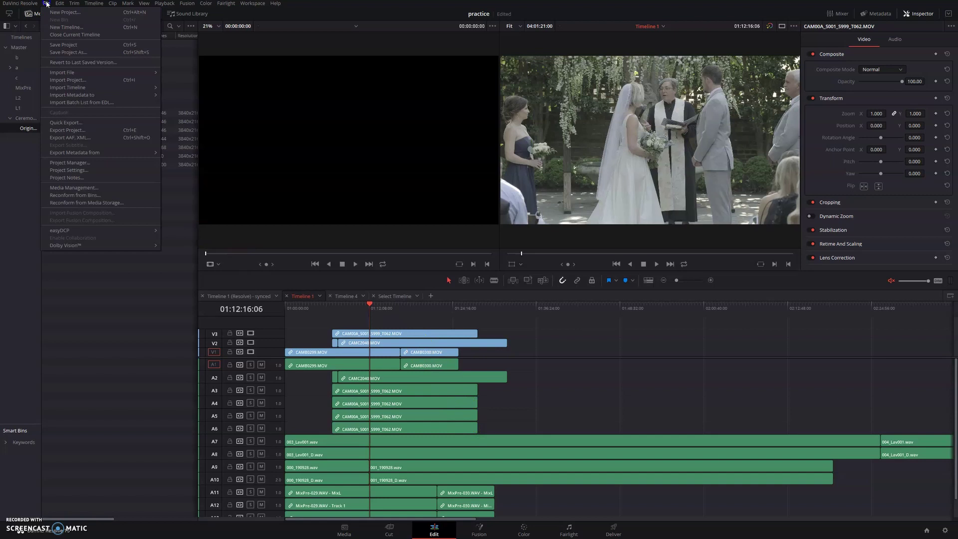
pyautogui.click(84, 138)
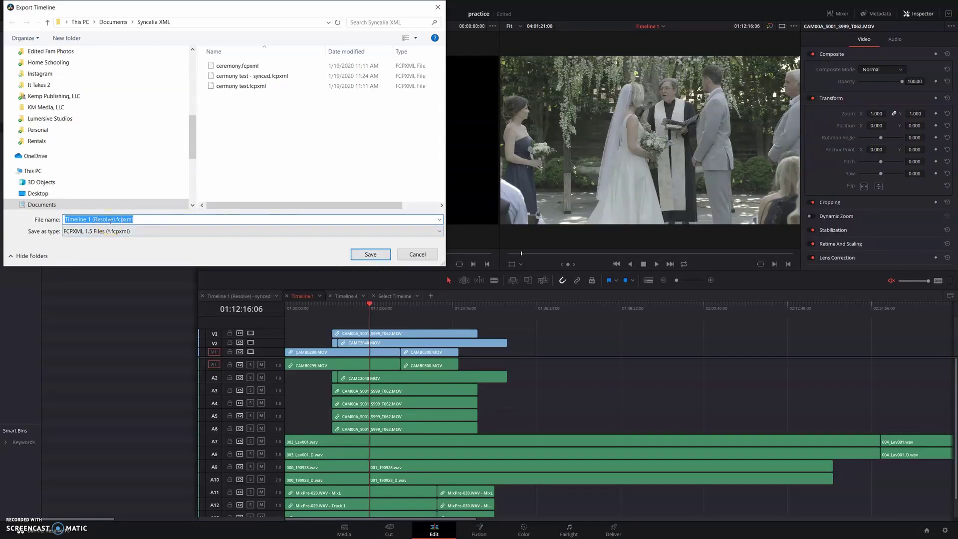
pyautogui.write('cere')
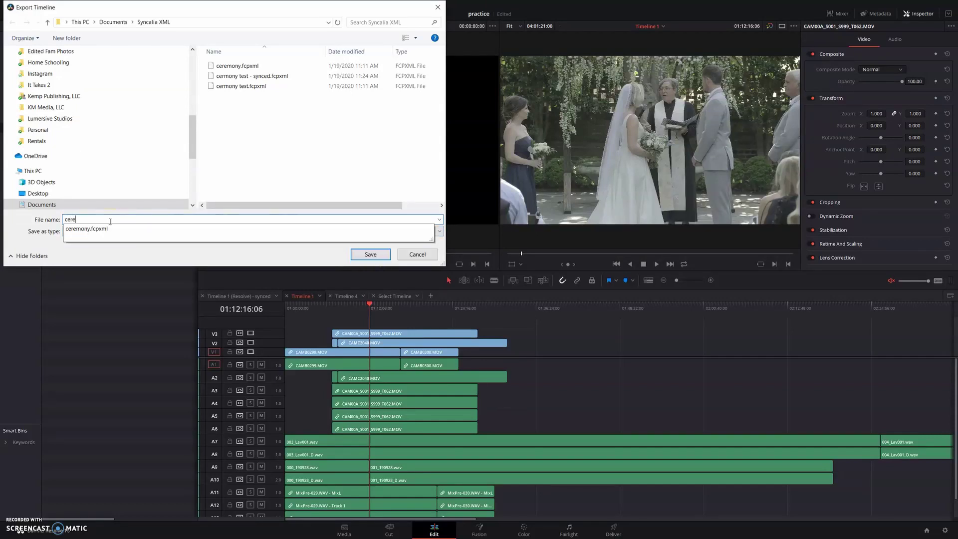
pyautogui.write('mony test')
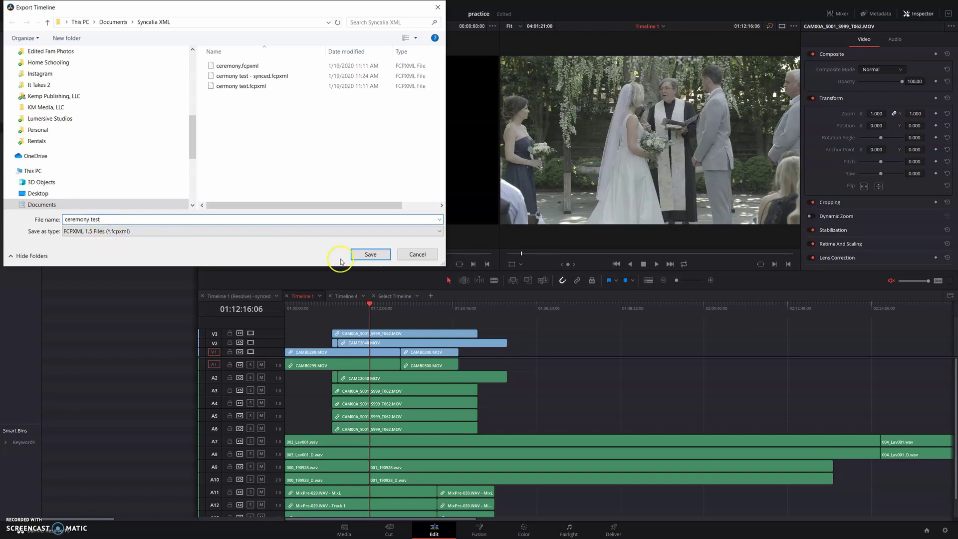
pyautogui.click(367, 256)
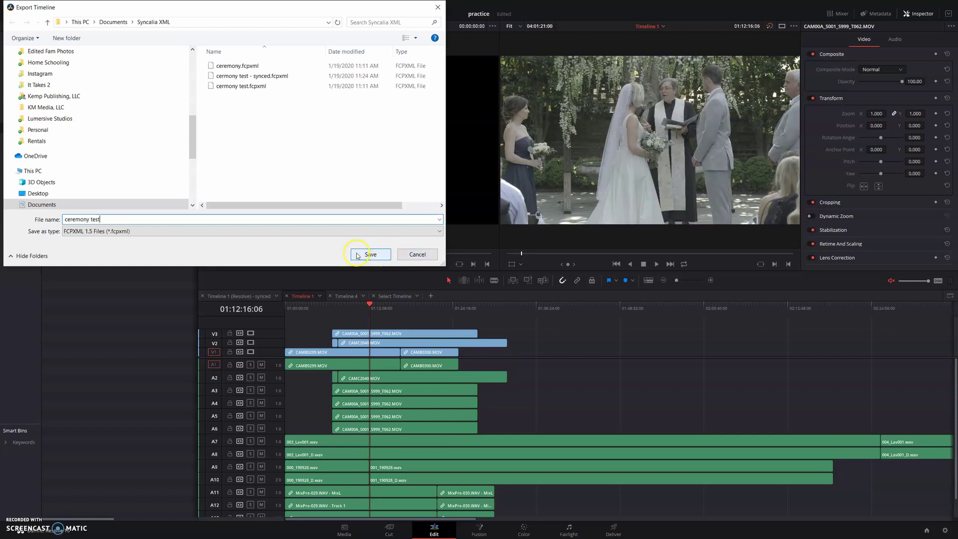
pyautogui.click(364, 255)
pyautogui.click(417, 254)
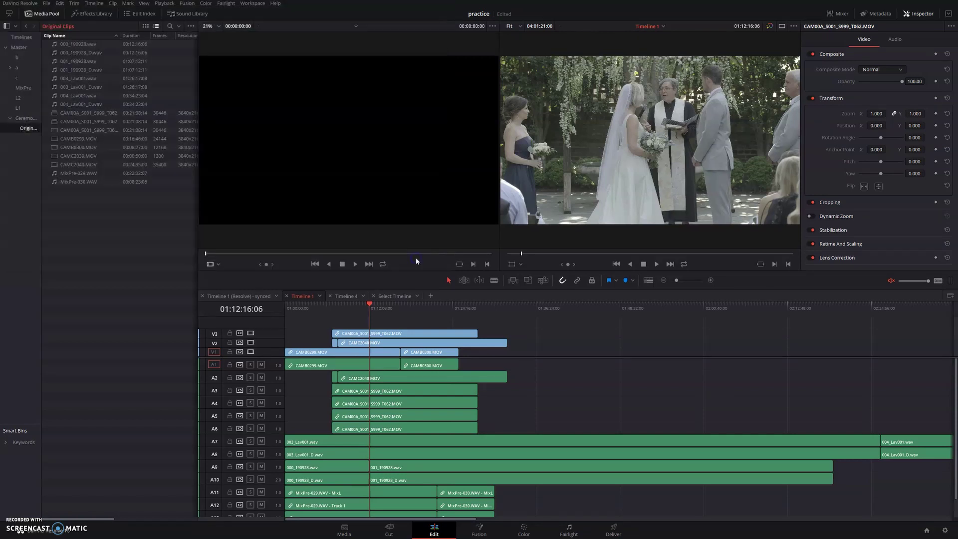
# In Syncaila, discard the unsaved project and import 'cermony test - synced.fcpxml'.
pyautogui.click(401, 351)
pyautogui.press('super')
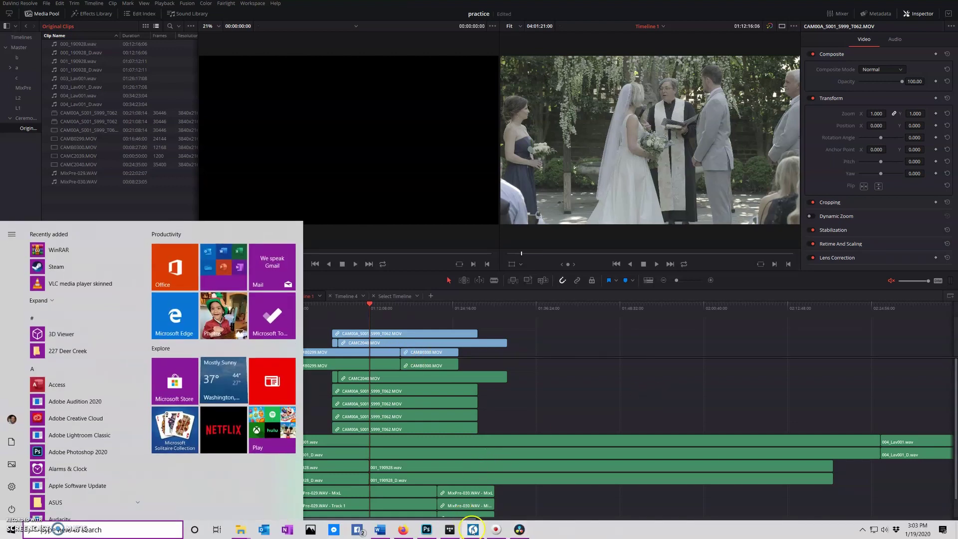
pyautogui.click(473, 530)
pyautogui.click(268, 98)
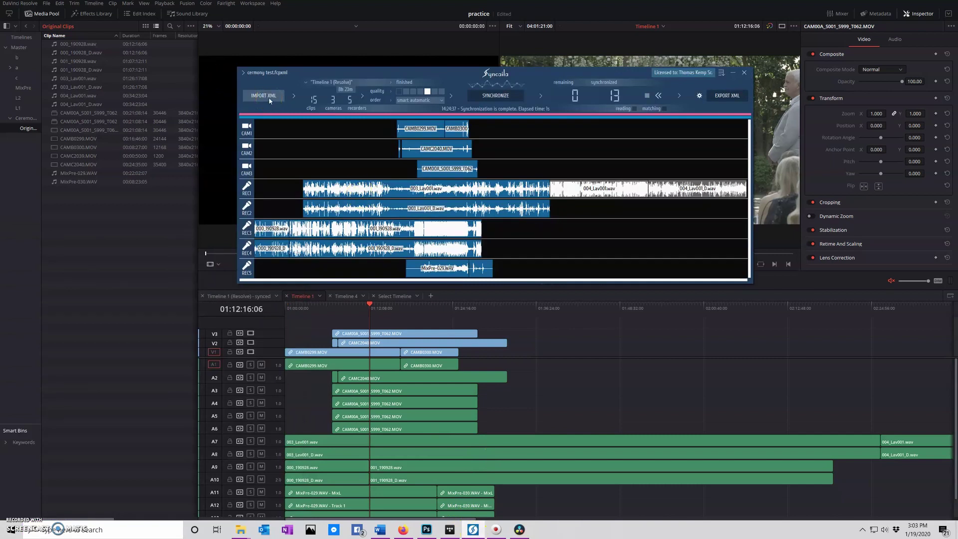
pyautogui.click(482, 173)
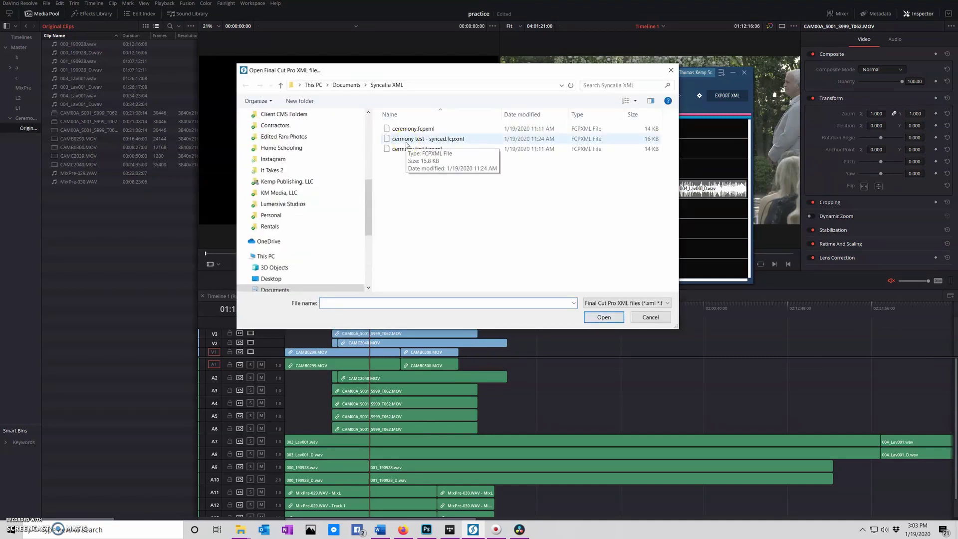
pyautogui.click(406, 143)
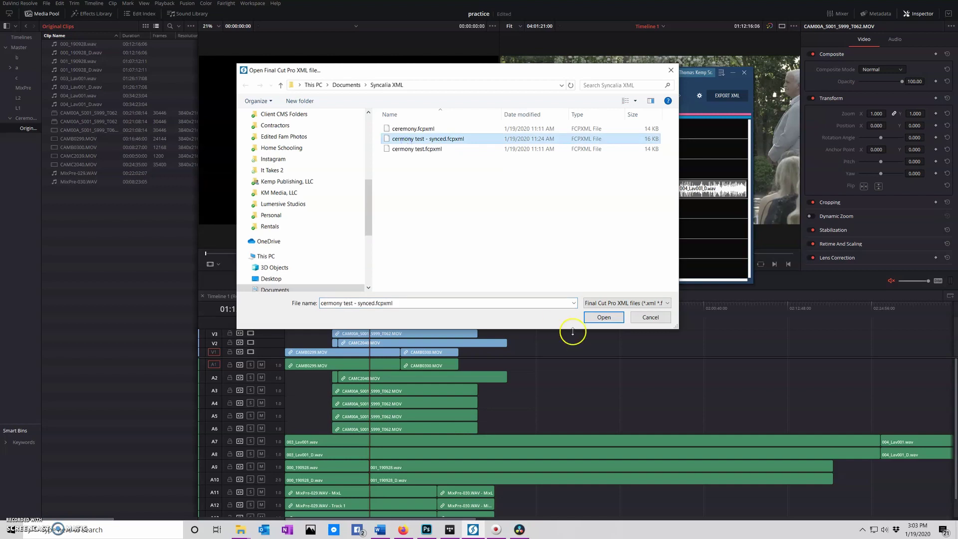
pyautogui.click(604, 318)
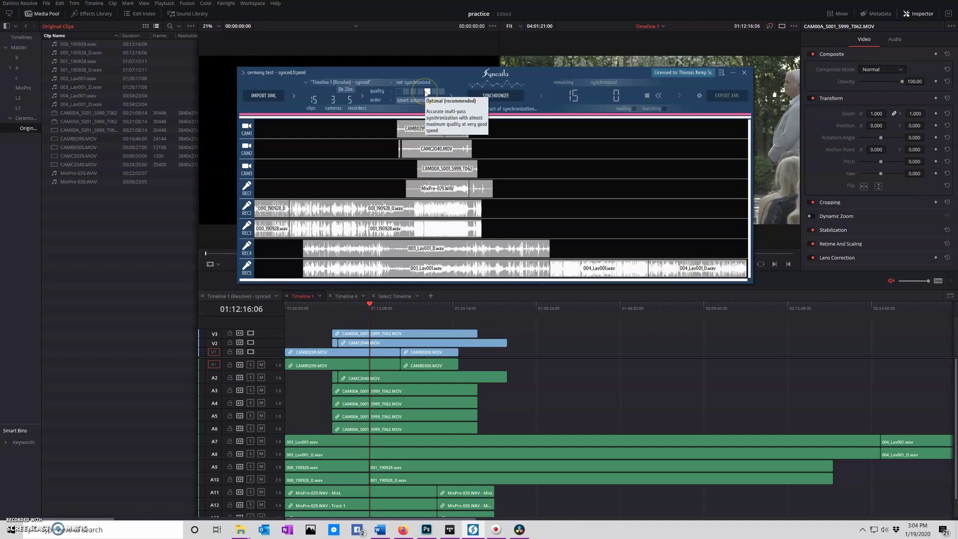
# Synchronize the clips, save the synced FCPXML to the Syncaila XML folder, and return to Resolve.
pyautogui.click(490, 99)
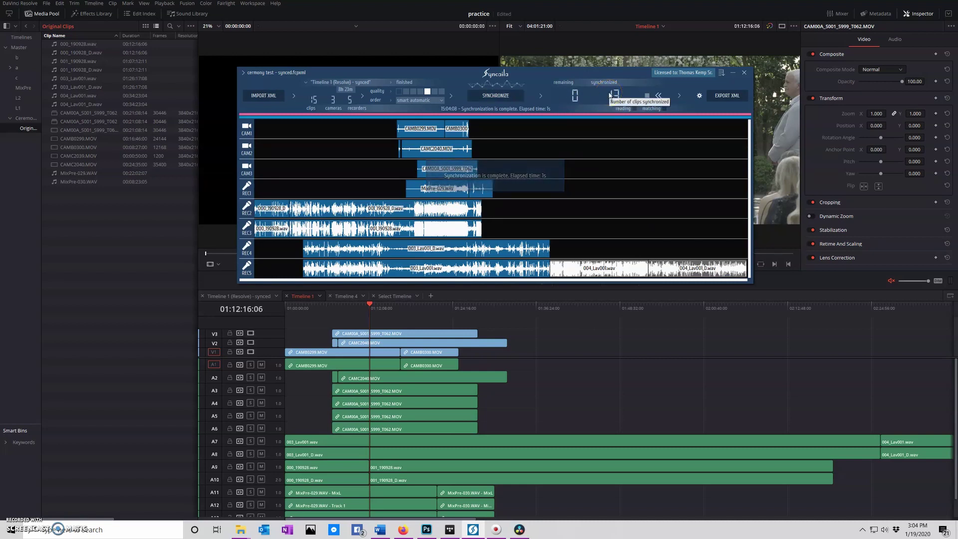
pyautogui.click(731, 101)
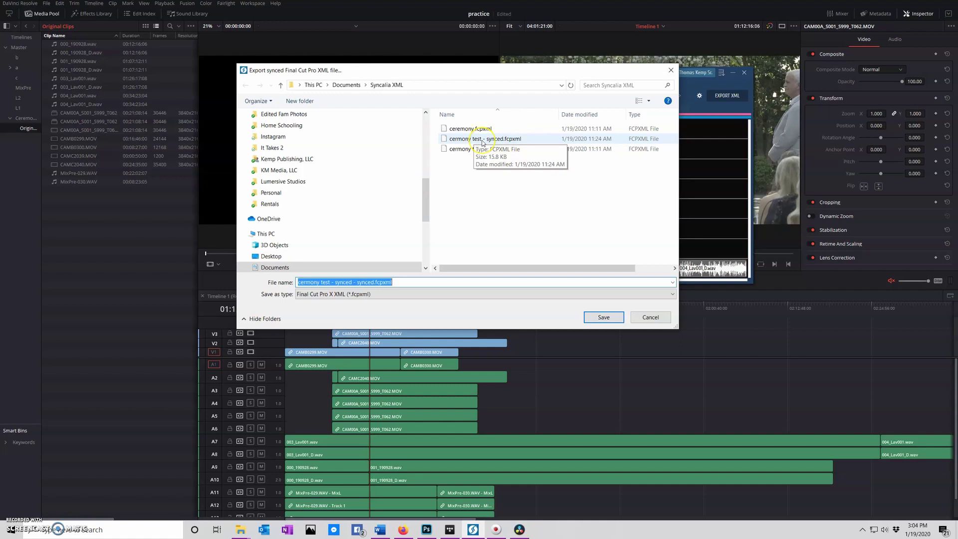
pyautogui.click(603, 318)
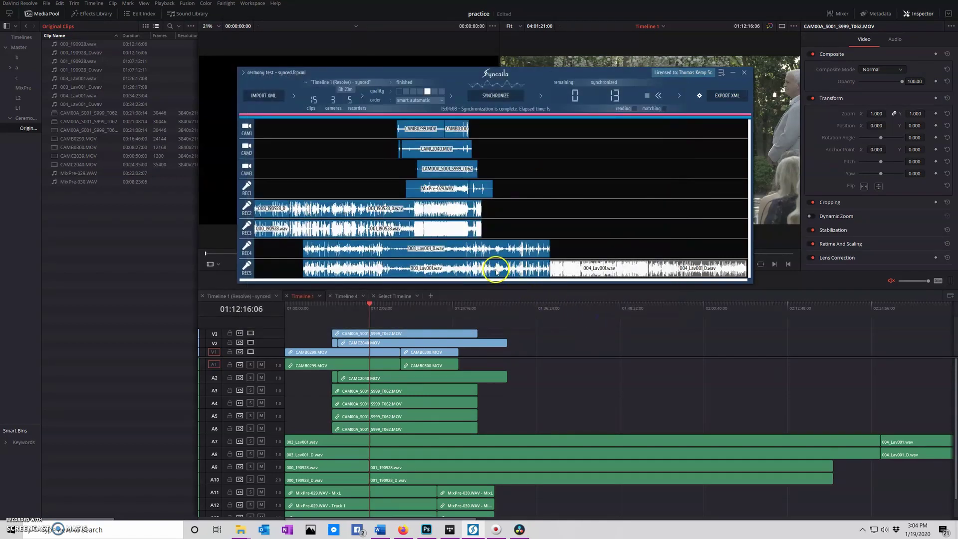
pyautogui.click(570, 338)
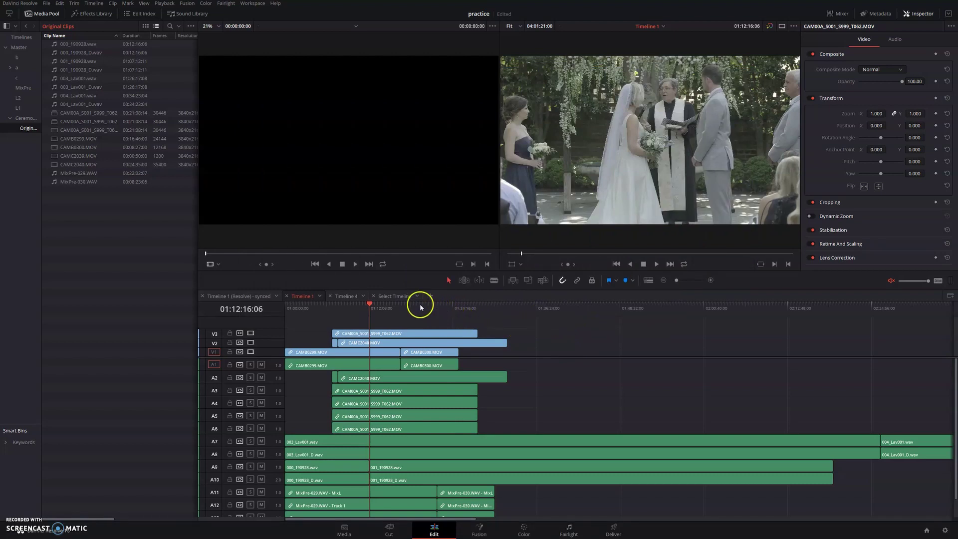
# Import 'cermony test - synced.fcpxml' as a timeline with the default import settings.
pyautogui.click(393, 297)
pyautogui.click(393, 363)
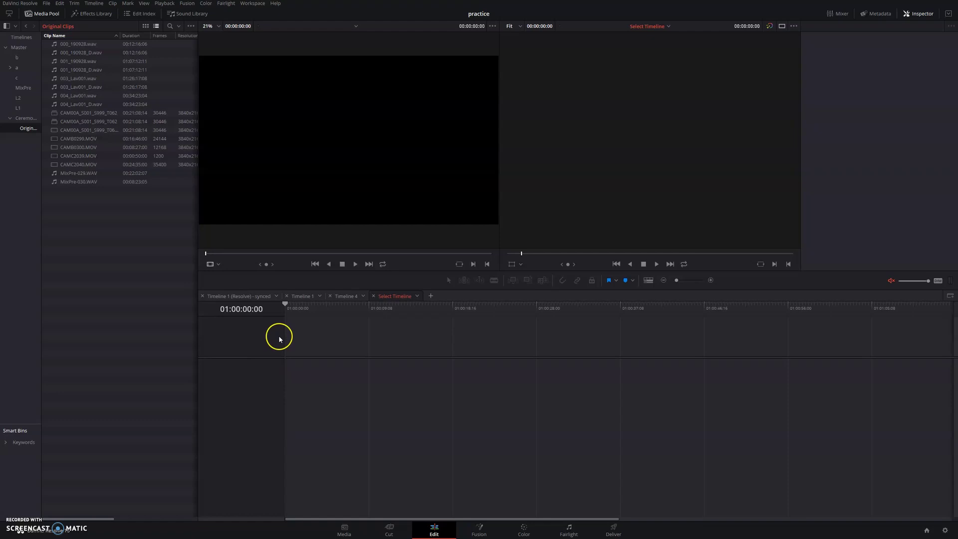
pyautogui.click(46, 3)
pyautogui.moveTo(82, 86)
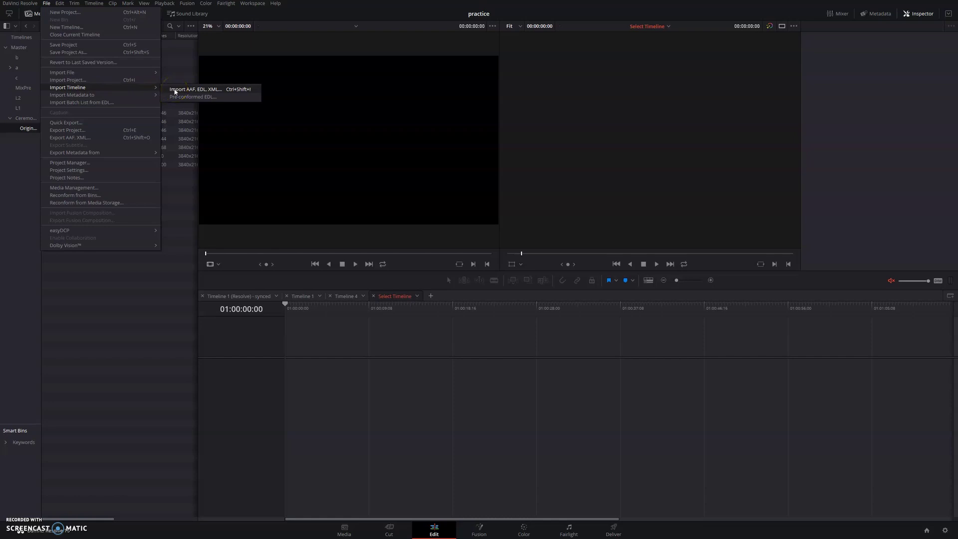
pyautogui.click(210, 92)
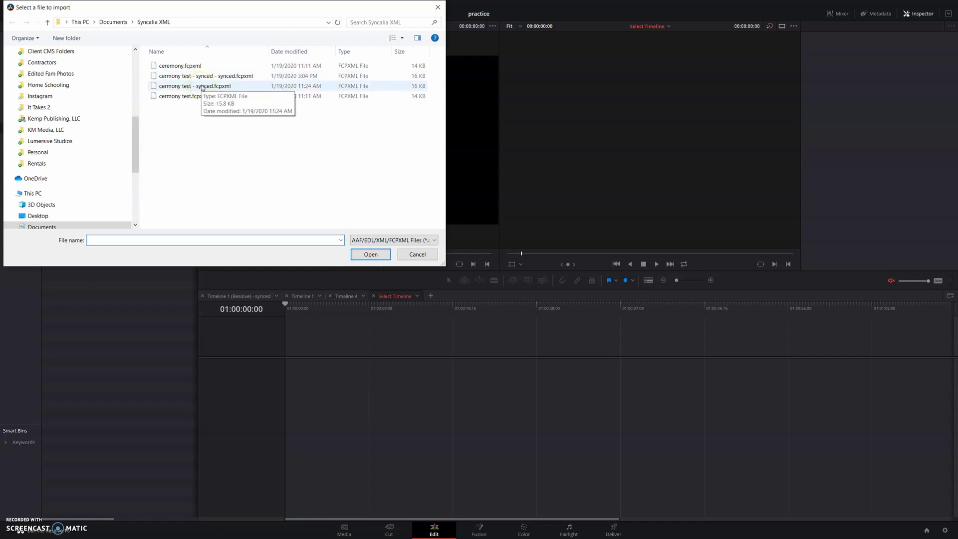
pyautogui.click(202, 86)
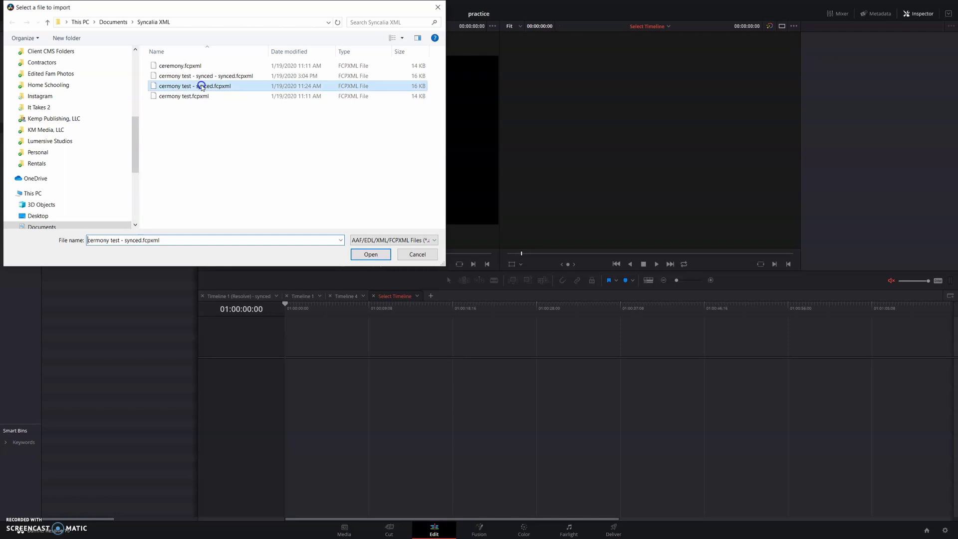
pyautogui.click(370, 254)
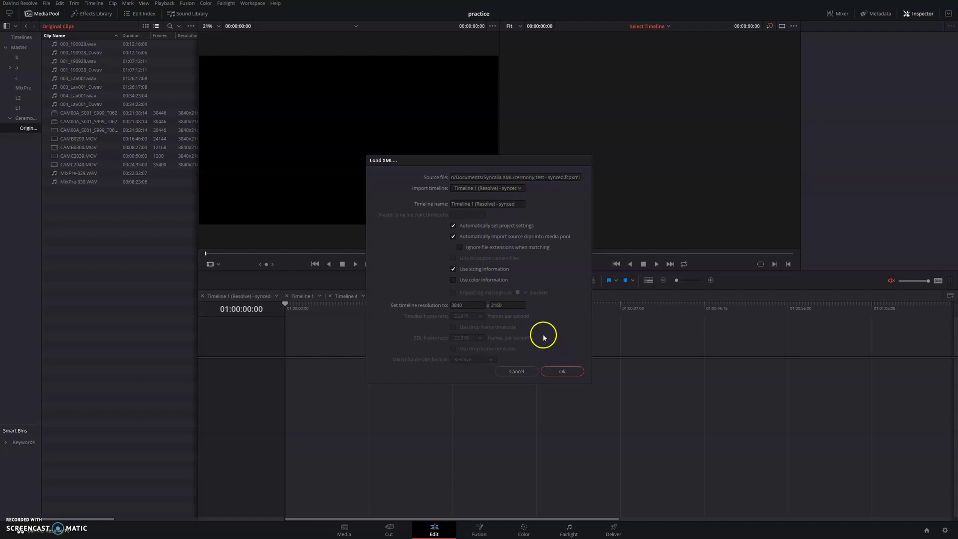
pyautogui.click(555, 370)
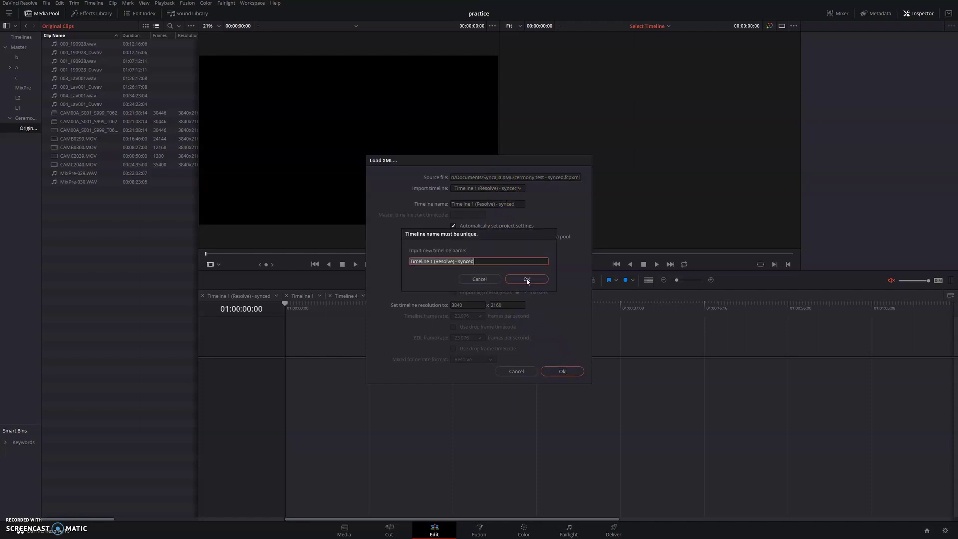
# Rename the duplicate timeline to 'Timeline 1 (Resolve) - synceds' and finish the import.
pyautogui.click(496, 263)
pyautogui.write('s')
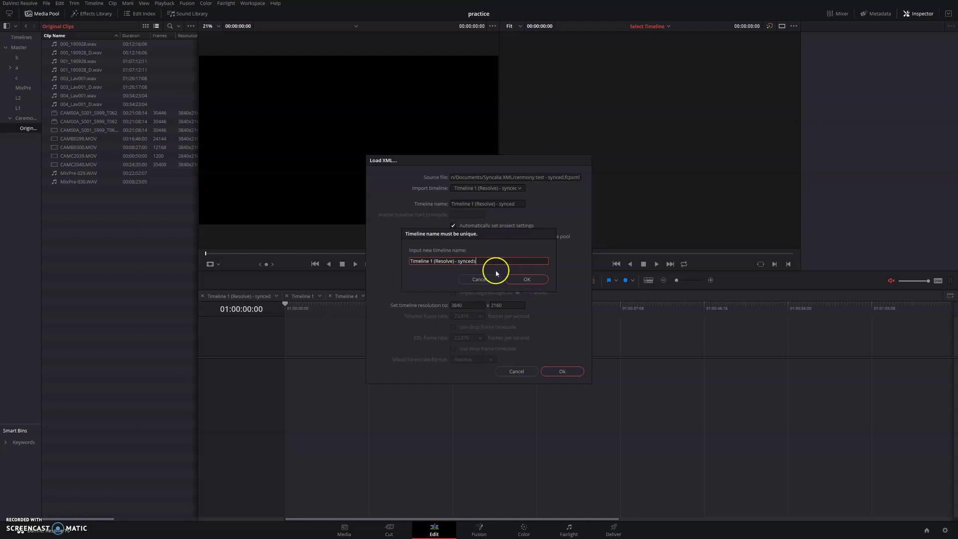
pyautogui.click(527, 280)
pyautogui.click(566, 375)
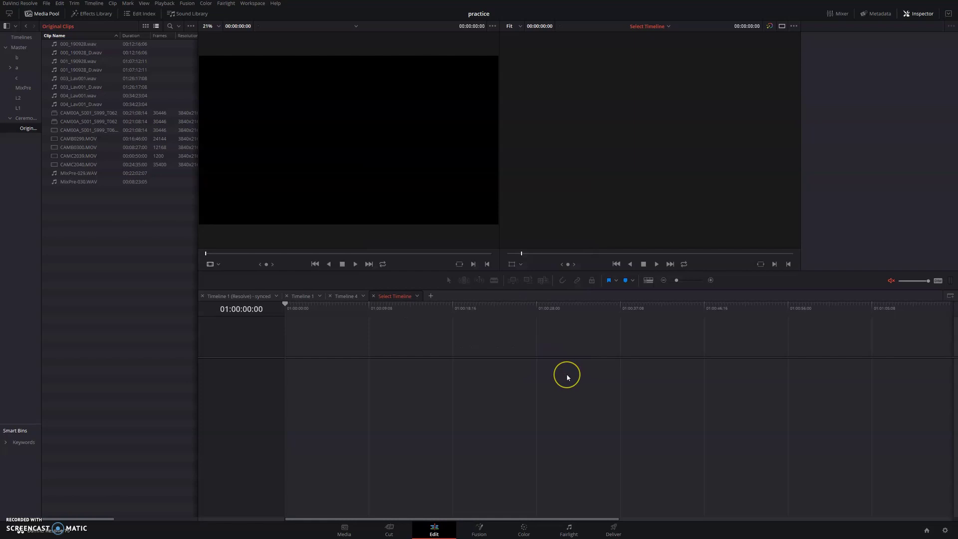
# Split all clips at 00:49:45:11 and ripple-delete the early audio clips on A1–A4.
pyautogui.click(487, 363)
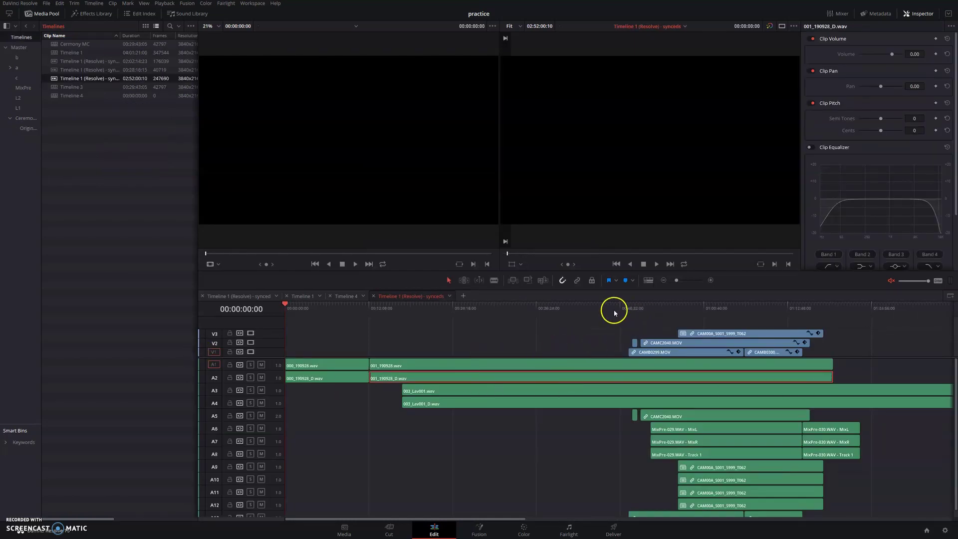
pyautogui.moveTo(613, 308); pyautogui.dragTo(628, 313)
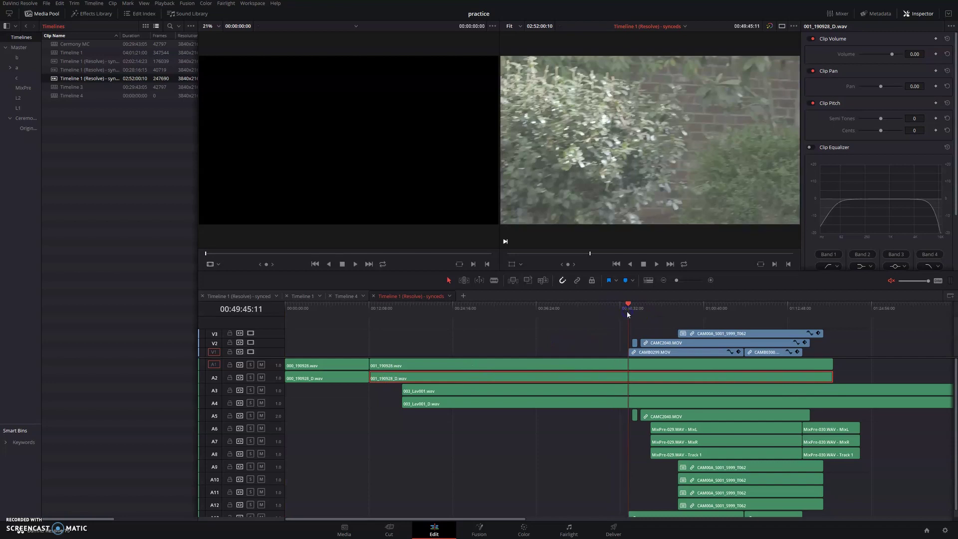
pyautogui.click(602, 338)
pyautogui.hotkey('ctrl', 'a')
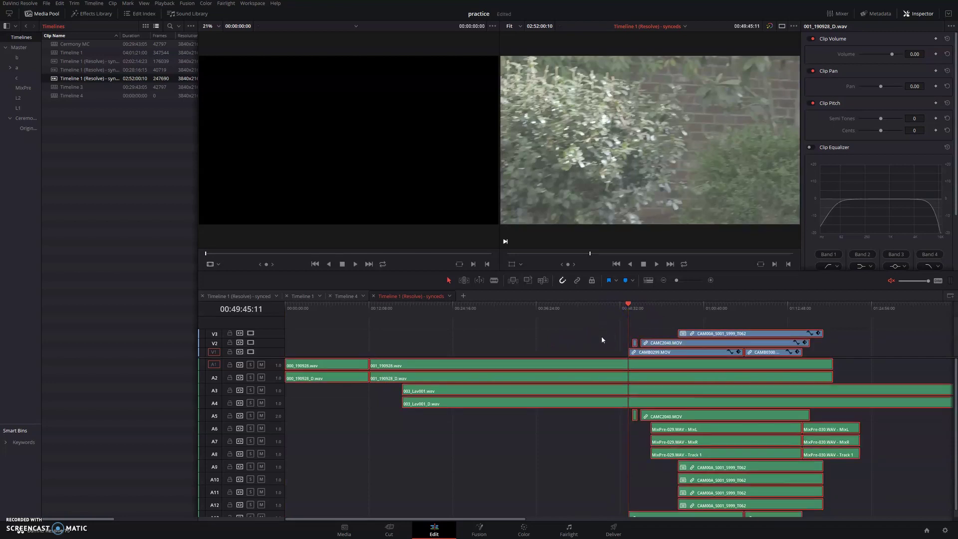
pyautogui.hotkey('ctrl', 'b')
pyautogui.click(424, 324)
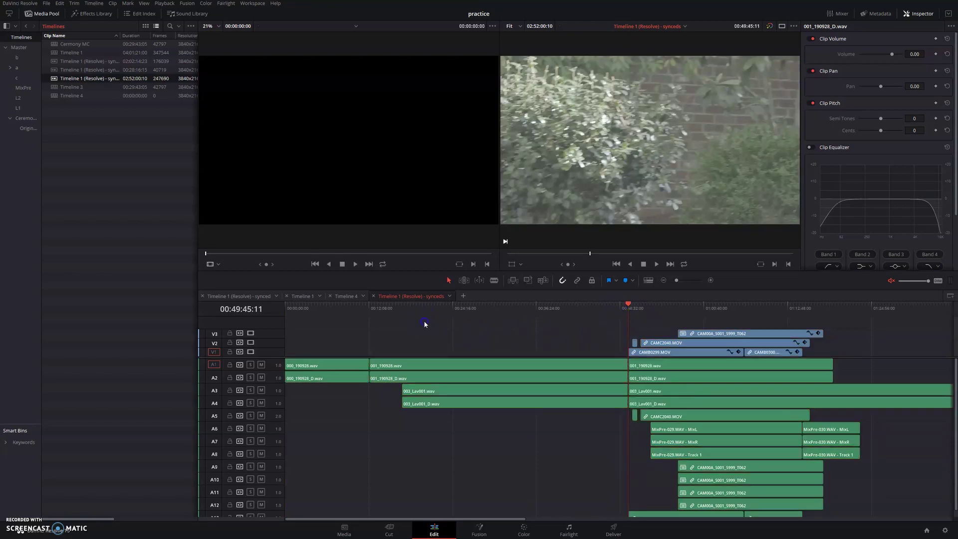
pyautogui.moveTo(352, 332); pyautogui.dragTo(621, 426)
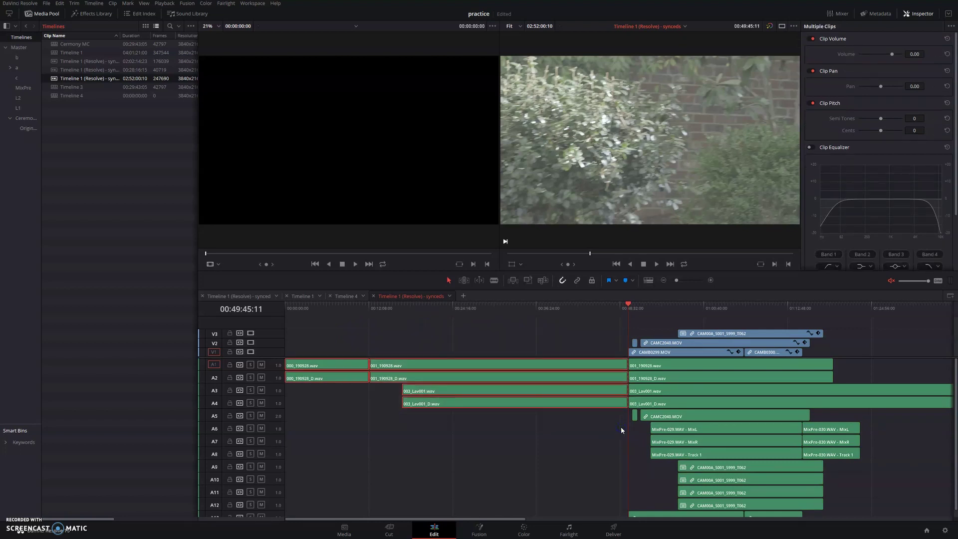
pyautogui.press('Delete')
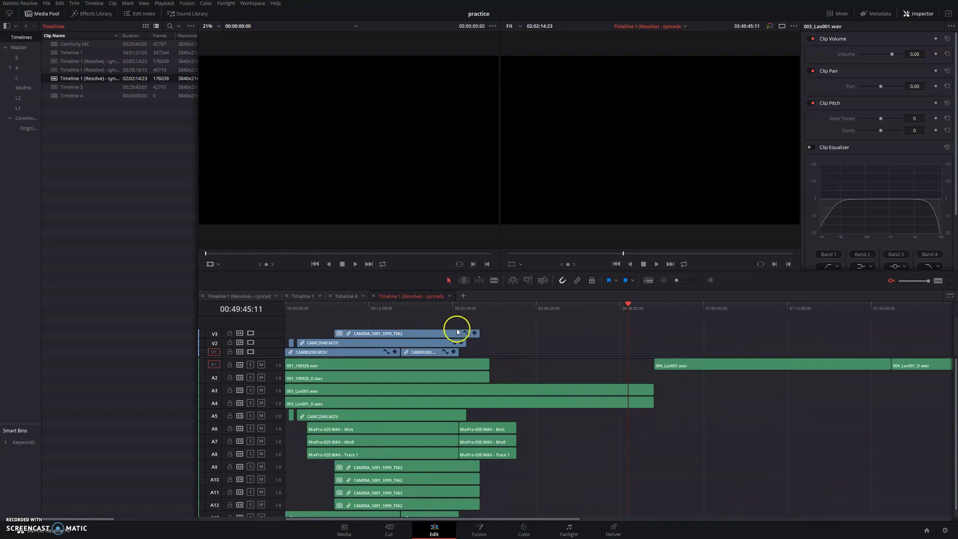
# Split all clips at 00:29:43:05 and delete everything after that point.
pyautogui.click(490, 310)
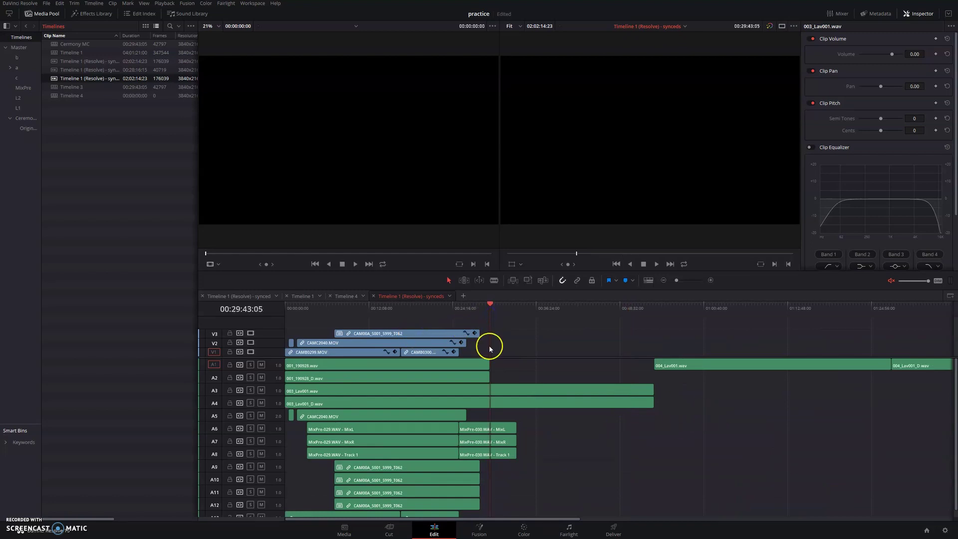
pyautogui.hotkey('ctrl', 'a')
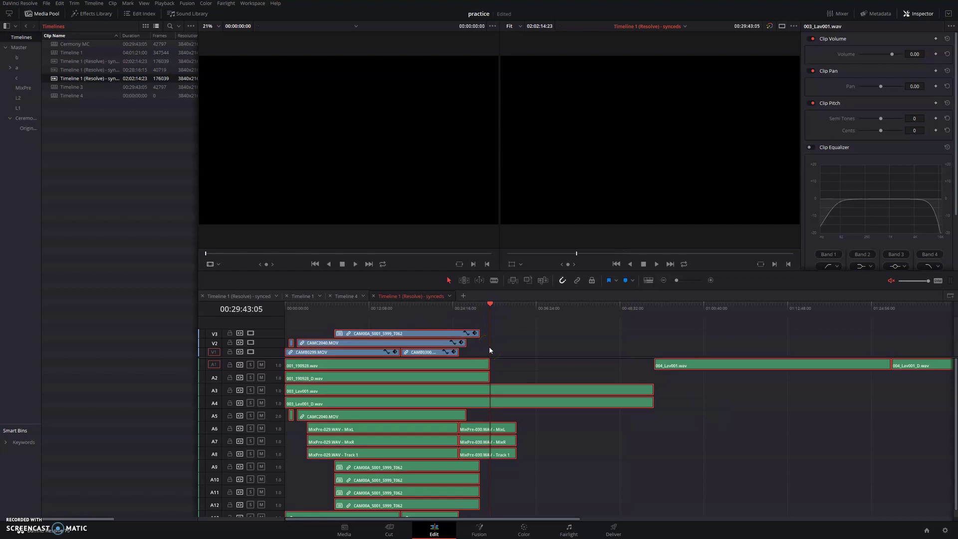
pyautogui.hotkey('ctrl', 'b')
pyautogui.click(514, 354)
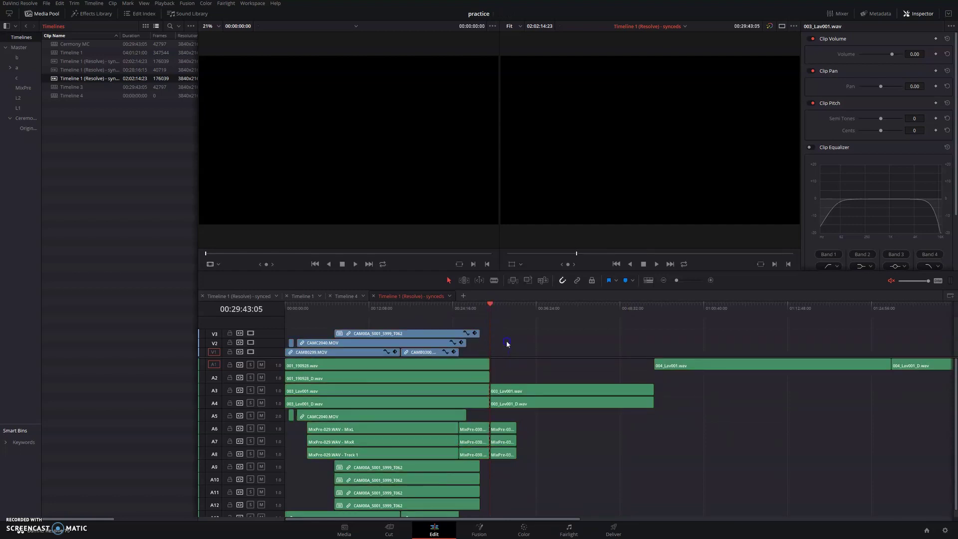
pyautogui.moveTo(507, 343); pyautogui.dragTo(934, 493)
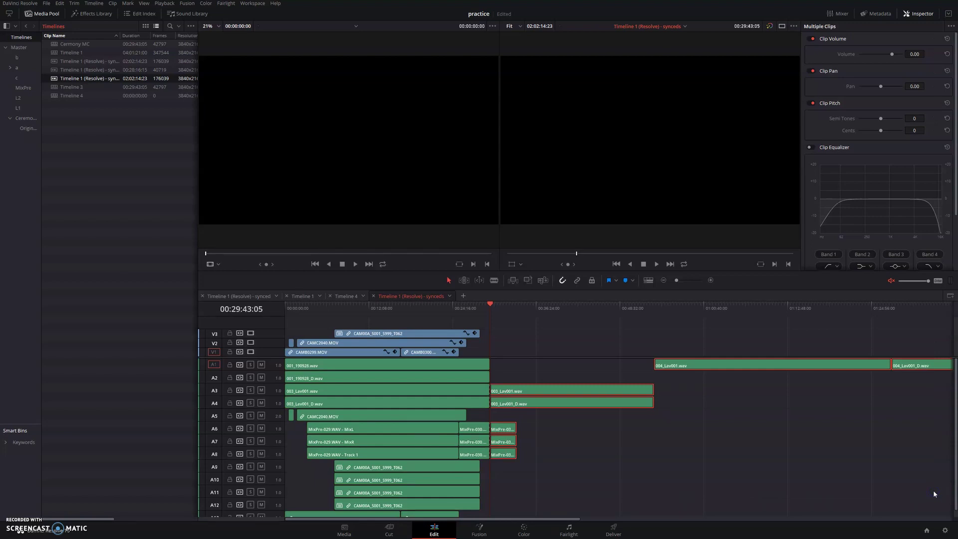
pyautogui.press('Delete')
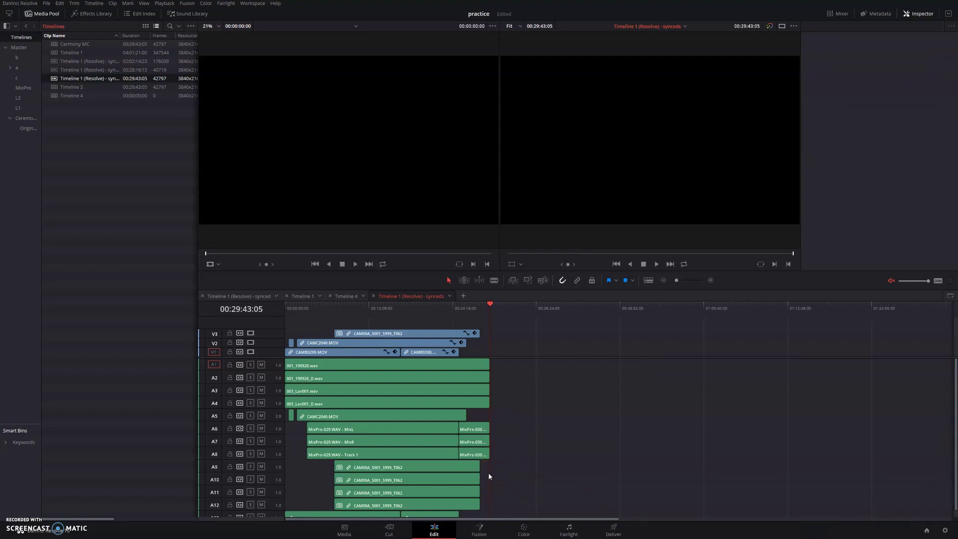
pyautogui.moveTo(373, 307)
pyautogui.mouseDown()
pyautogui.moveTo(398, 309)
pyautogui.moveTo(363, 309)
pyautogui.mouseUp()
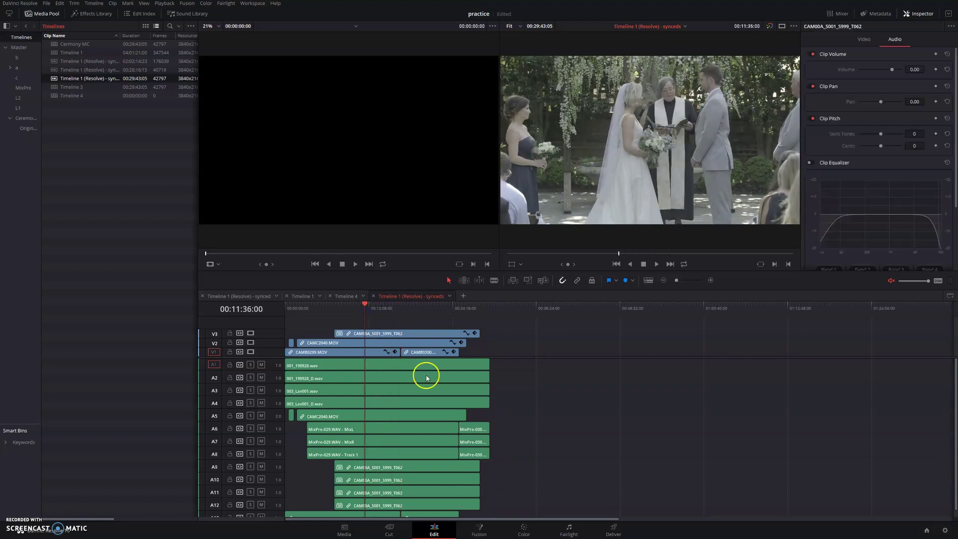
# Open the Ceremony bin in the Media Pool and select the ceremony multicam clip.
pyautogui.scroll(-1, 538, 412)
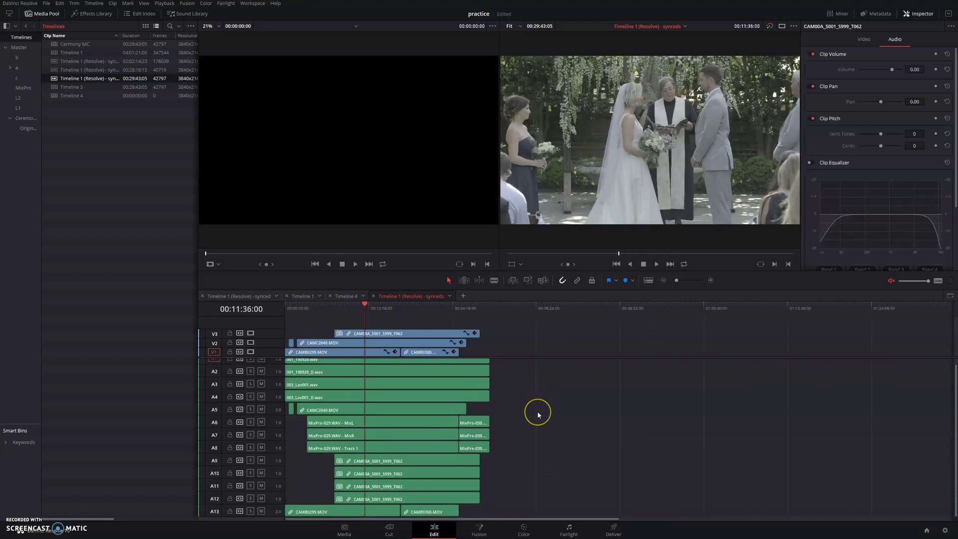
pyautogui.scroll(1, 538, 414)
pyautogui.click(538, 411)
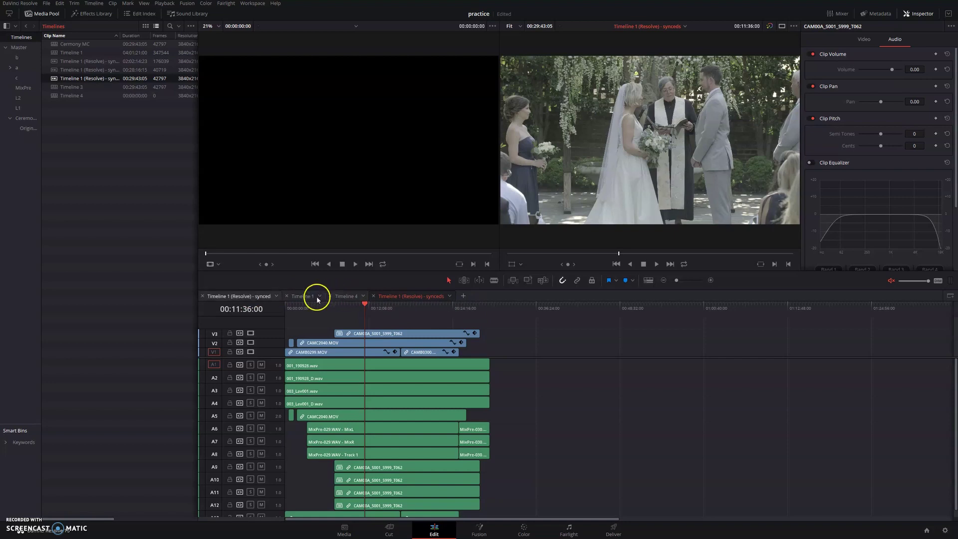
pyautogui.click(33, 119)
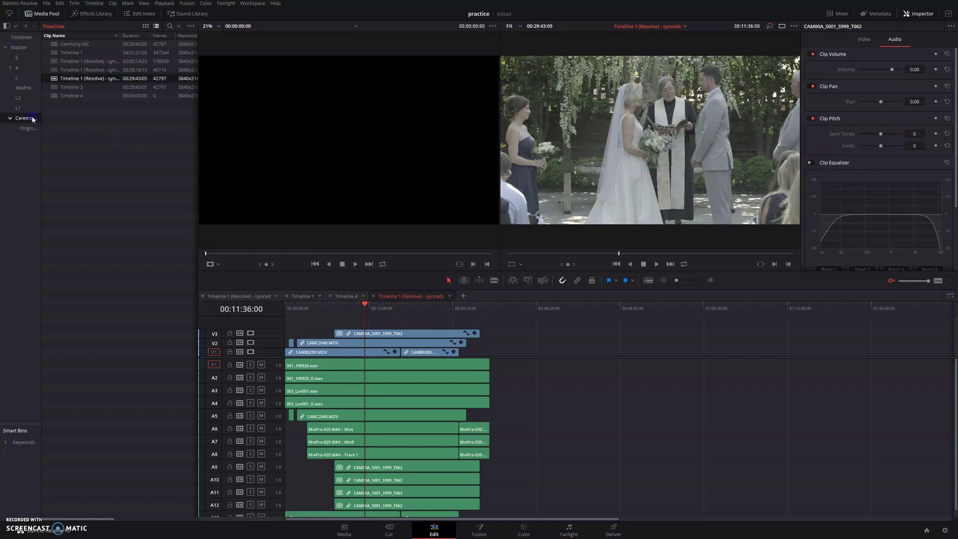
pyautogui.click(72, 45)
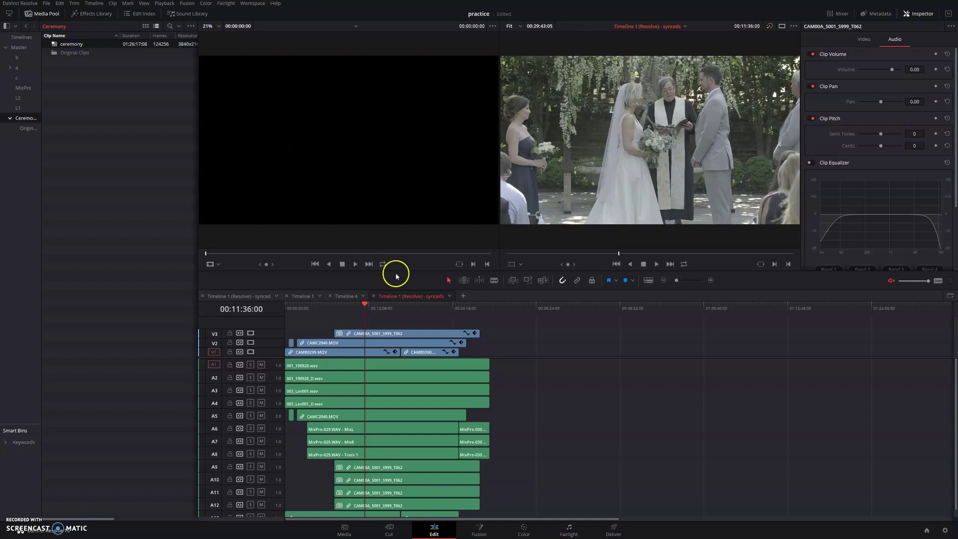
# Open the ceremony multicam clip's timeline in a new empty timeline tab.
pyautogui.click(463, 297)
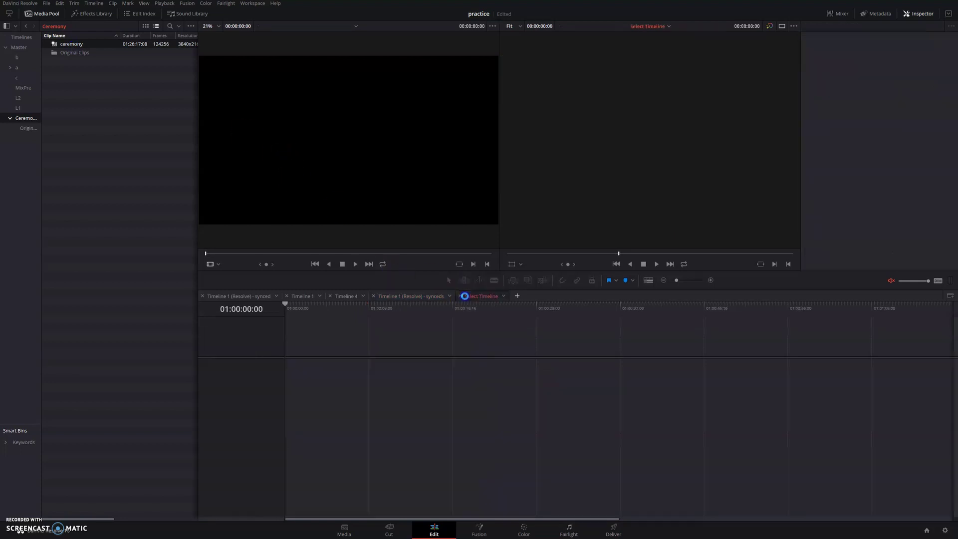
pyautogui.click(465, 297)
pyautogui.moveTo(70, 45); pyautogui.dragTo(309, 339)
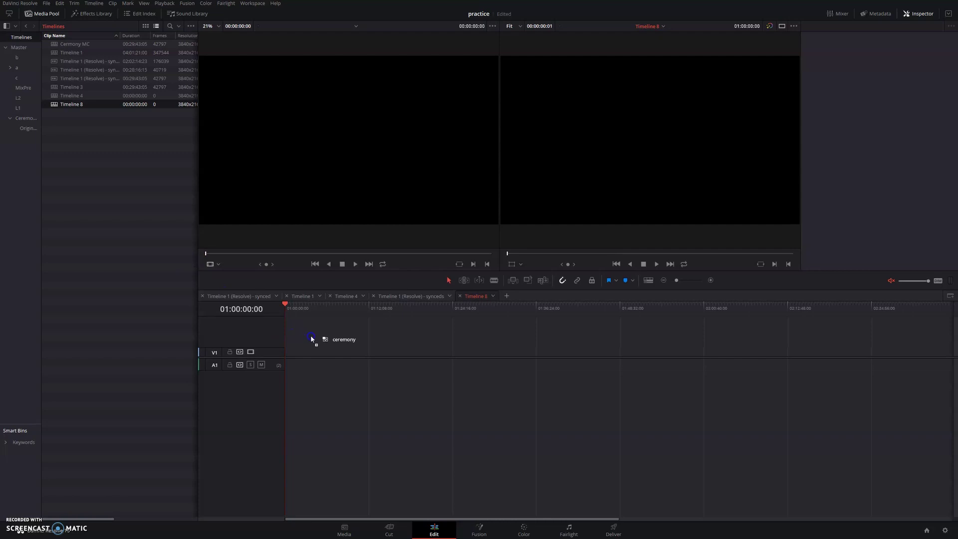
pyautogui.moveTo(311, 338); pyautogui.dragTo(234, 329)
pyautogui.moveTo(234, 331); pyautogui.dragTo(234, 330)
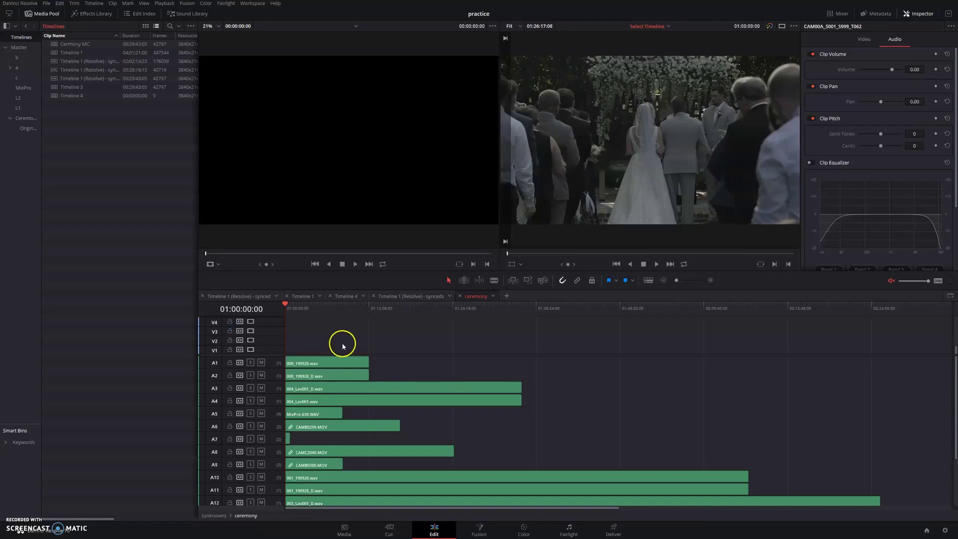
# Move the ceremony timeline's playhead back to the start at 01:00:00:00.
pyautogui.scroll(3, 342, 345)
pyautogui.scroll(-3, 341, 344)
pyautogui.scroll(3, 339, 344)
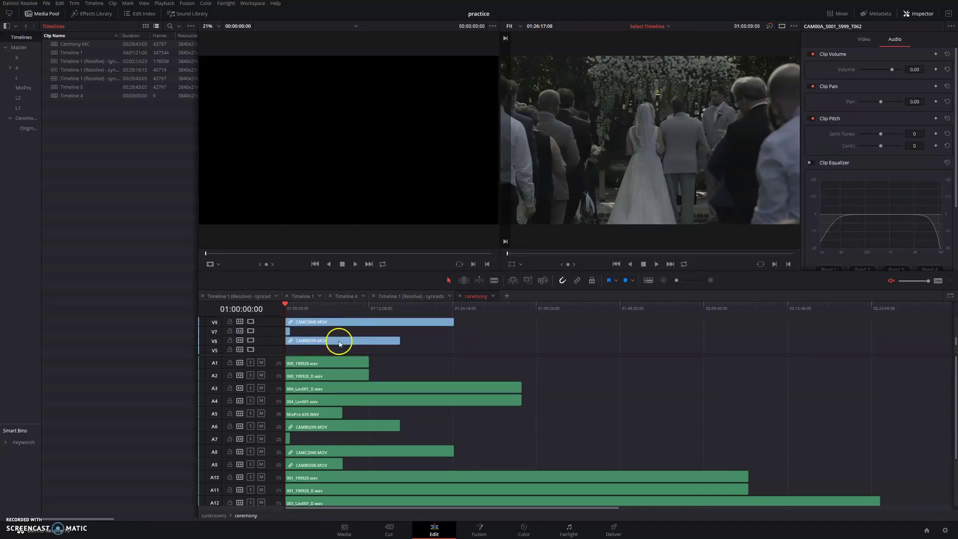
pyautogui.scroll(-3, 338, 343)
pyautogui.scroll(4, 338, 343)
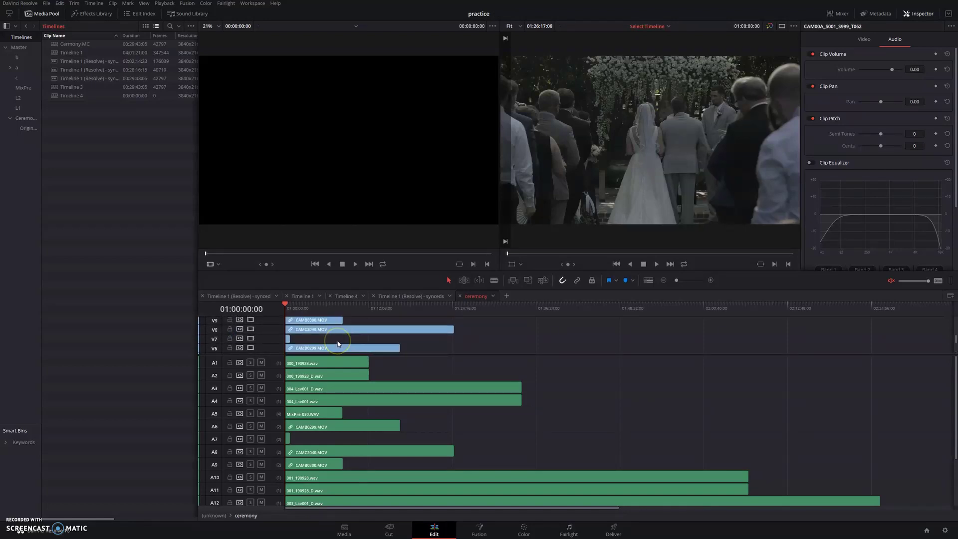
pyautogui.click(305, 307)
pyautogui.moveTo(306, 309); pyautogui.dragTo(274, 309)
# Replace the ceremony timeline's clips with the synceds timeline's clips, then open a new empty timeline tab.
pyautogui.hotkey('ctrl', 'a')
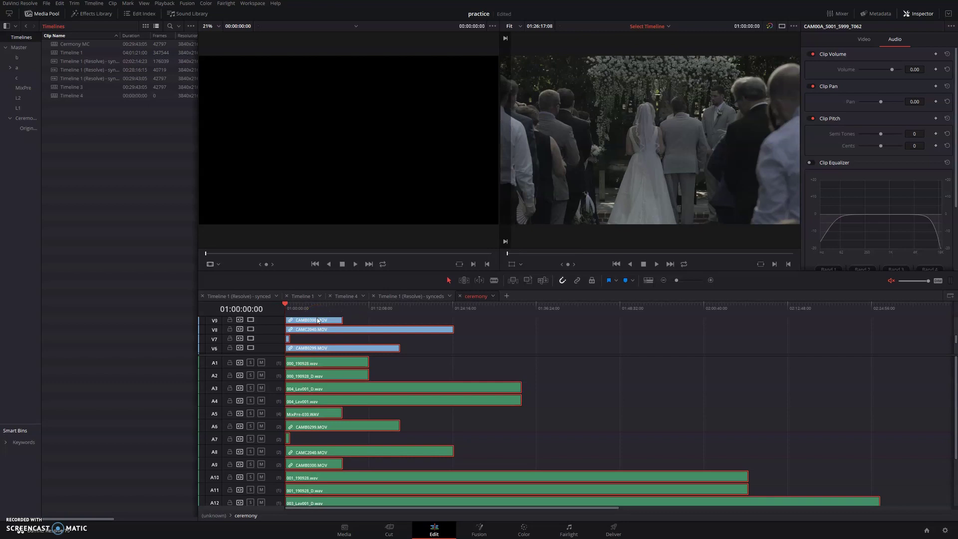
pyautogui.press('Delete')
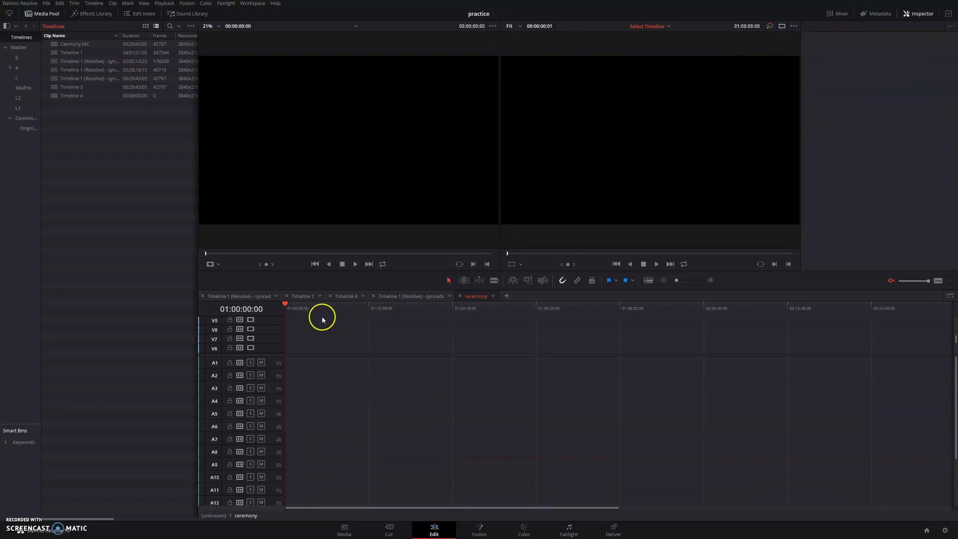
pyautogui.click(405, 298)
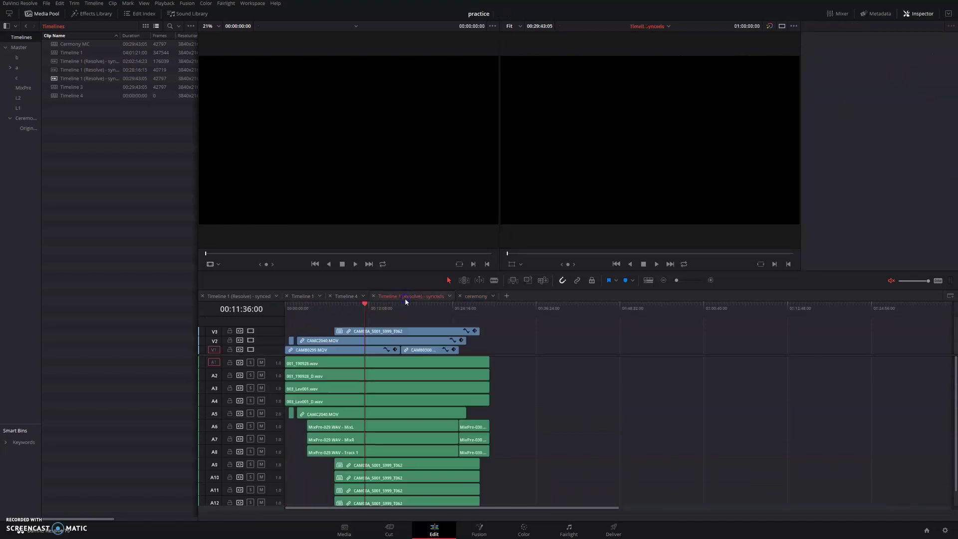
pyautogui.hotkey('ctrl', 'a')
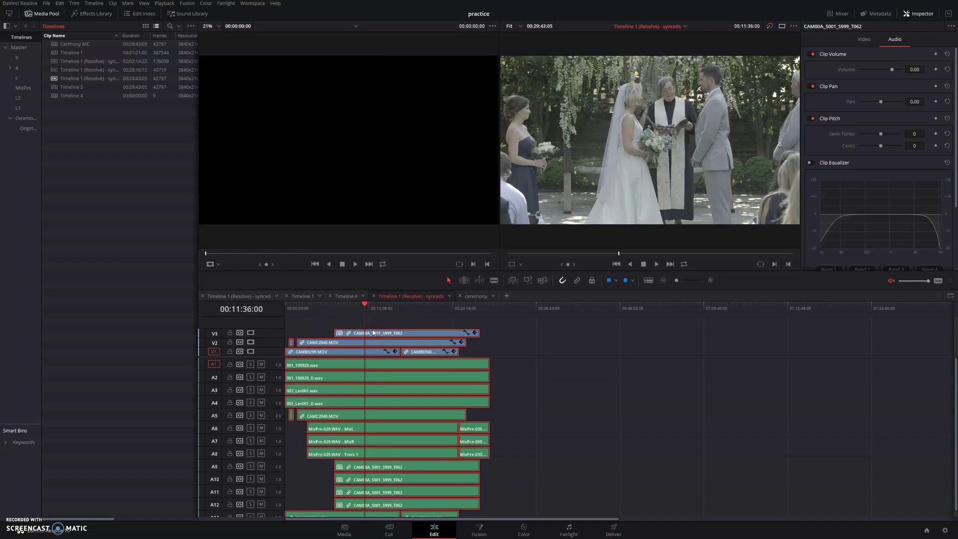
pyautogui.click(474, 297)
pyautogui.hotkey('ctrl', 'v')
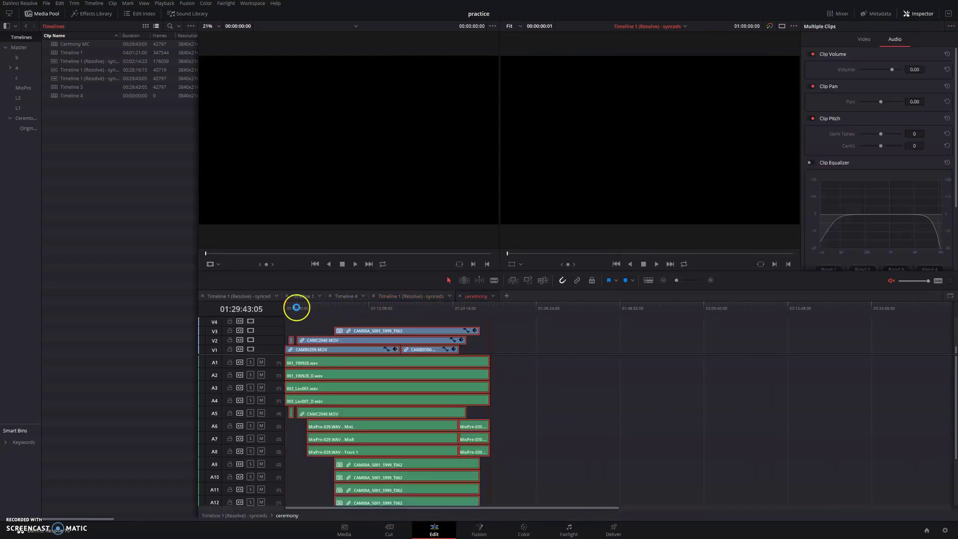
pyautogui.moveTo(319, 308); pyautogui.dragTo(359, 309)
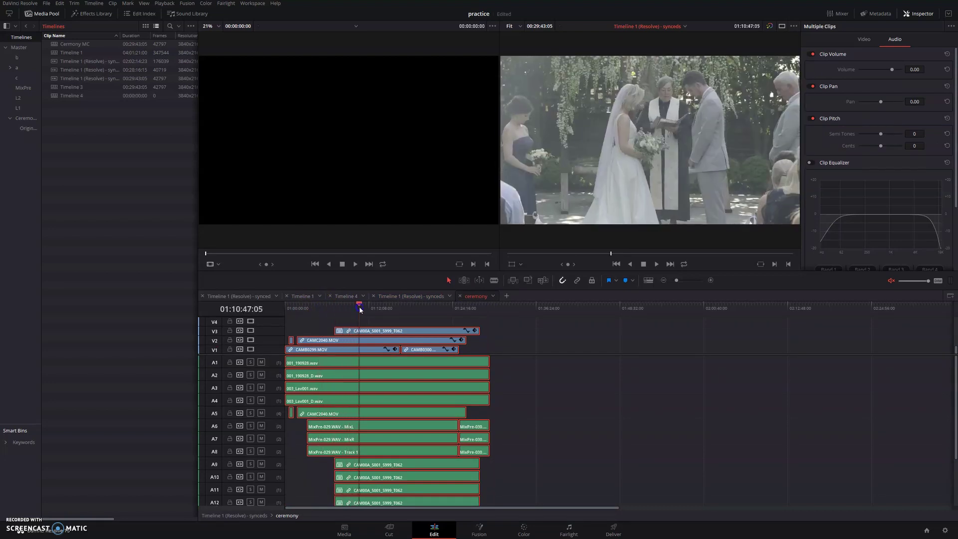
pyautogui.click(507, 296)
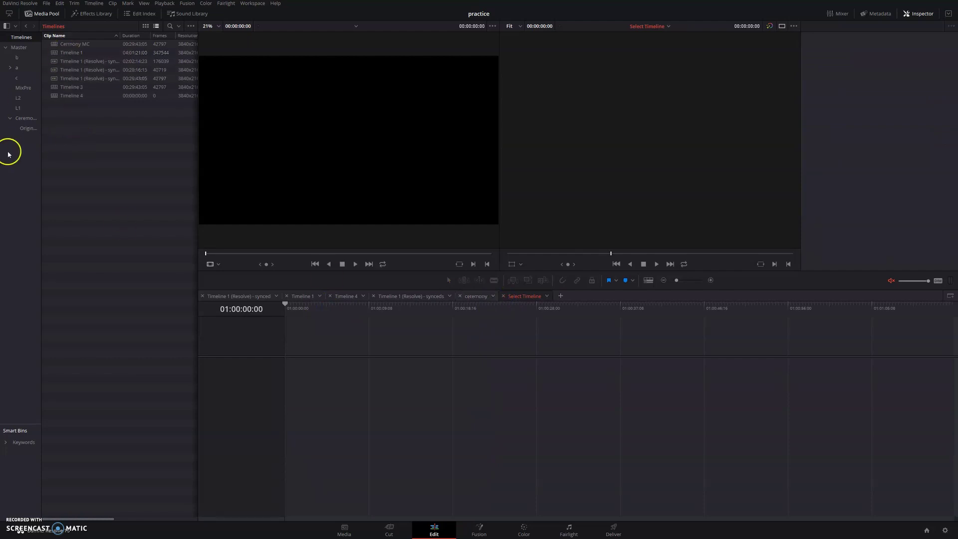
# Drag the ceremony multicam clip from the Ceremony bin into the empty timeline to create Timeline 8.
pyautogui.click(25, 118)
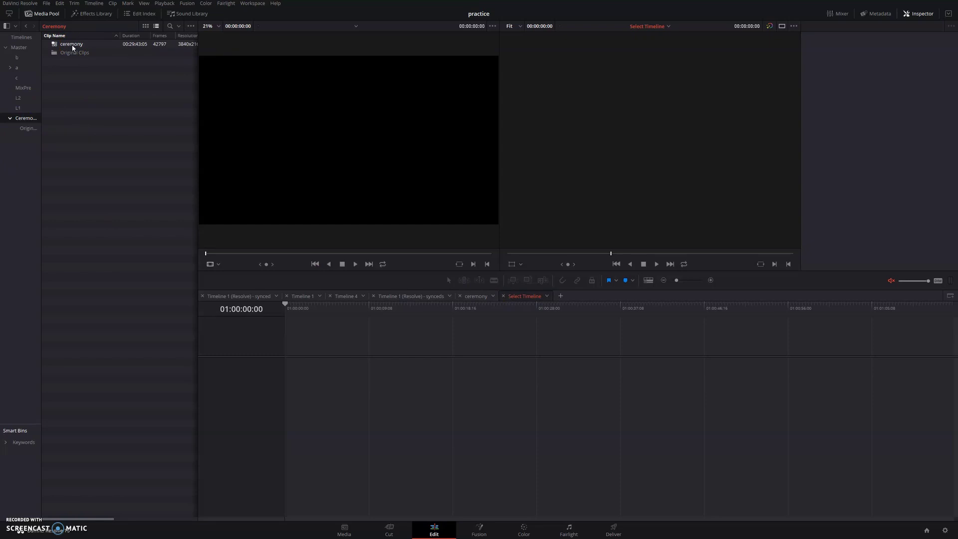
pyautogui.moveTo(73, 47); pyautogui.dragTo(291, 350)
pyautogui.moveTo(309, 309); pyautogui.dragTo(348, 311)
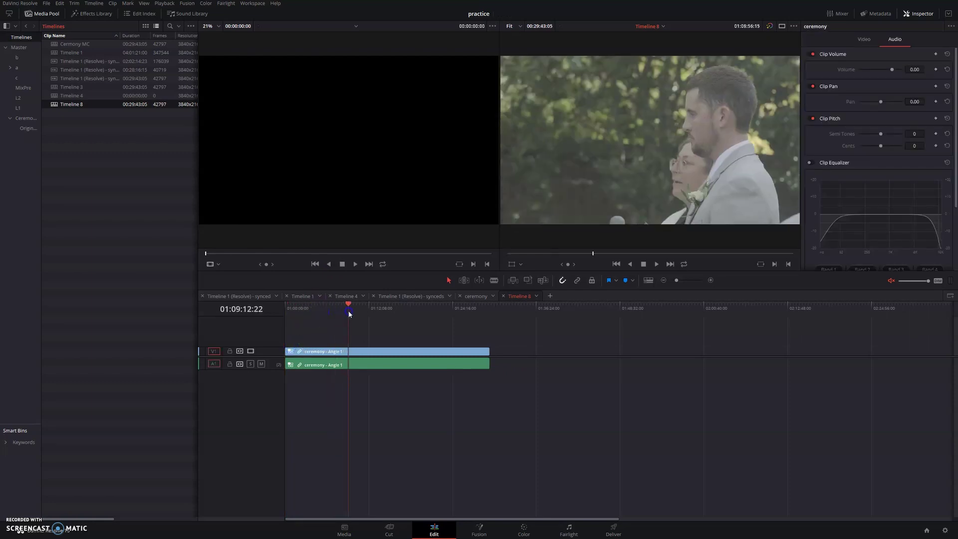
# Switch the source viewer to Multicam mode with a 2x2 layout showing Angles 1–3.
pyautogui.click(218, 264)
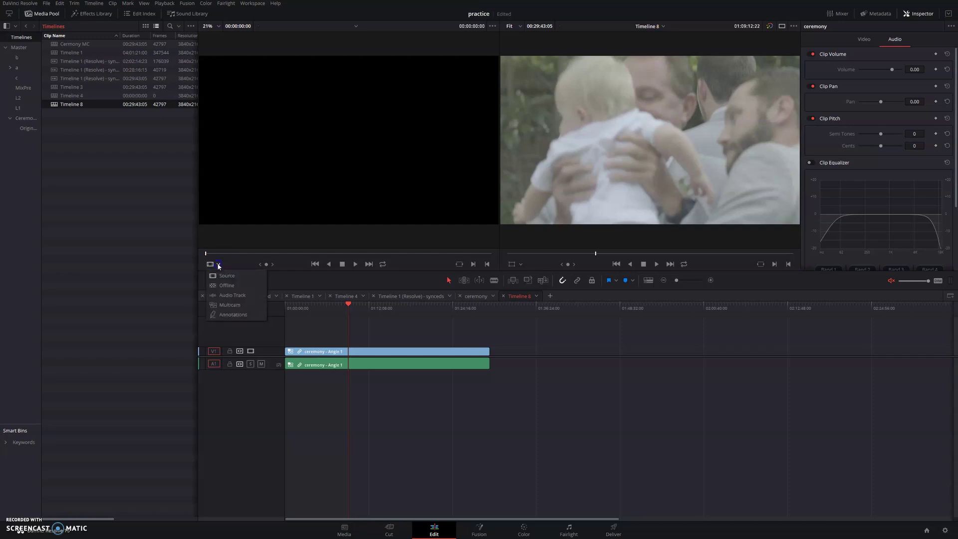
pyautogui.click(227, 304)
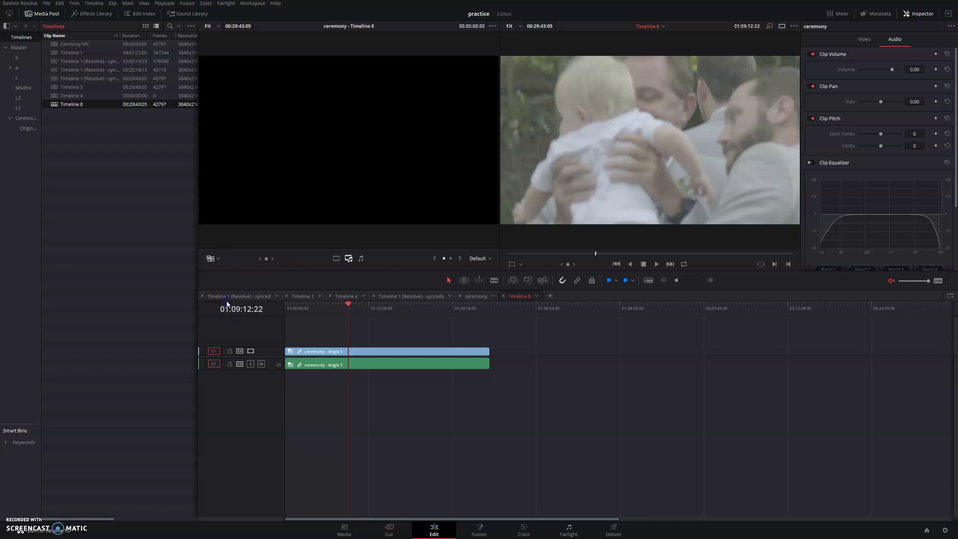
pyautogui.click(480, 259)
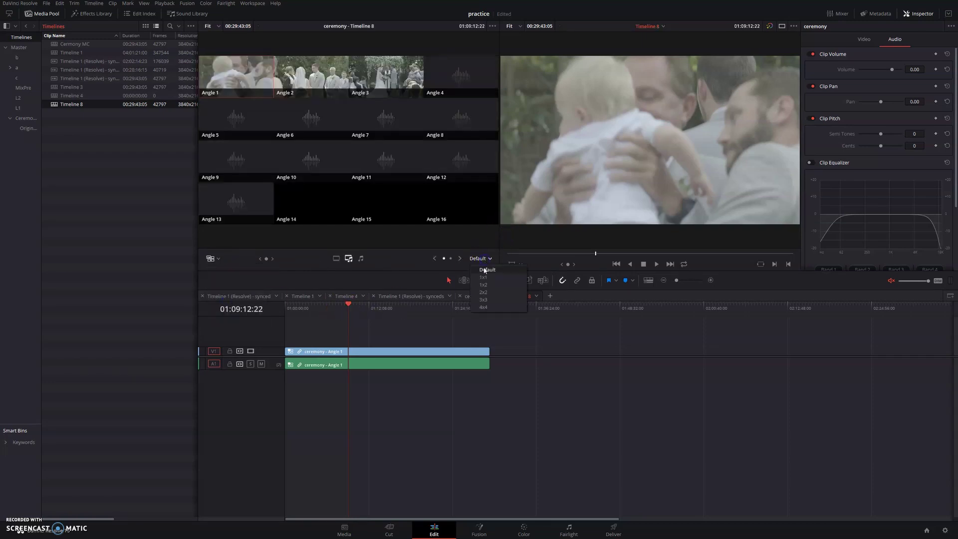
pyautogui.click(486, 293)
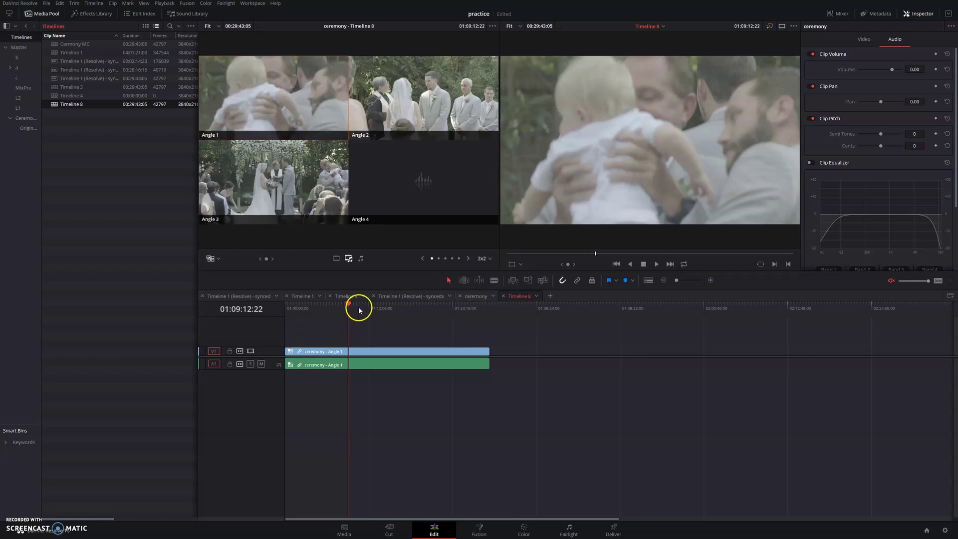
pyautogui.moveTo(360, 307); pyautogui.dragTo(404, 309)
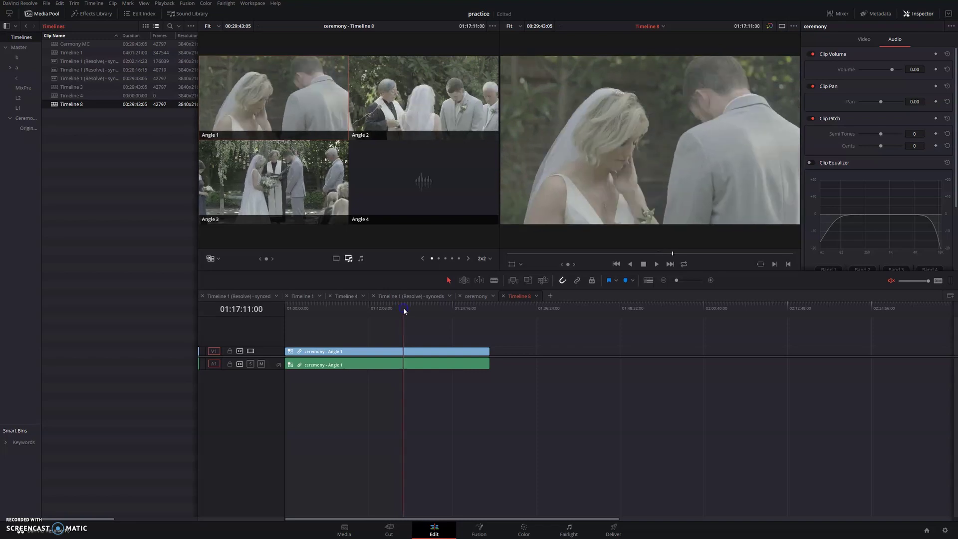
pyautogui.click(366, 365)
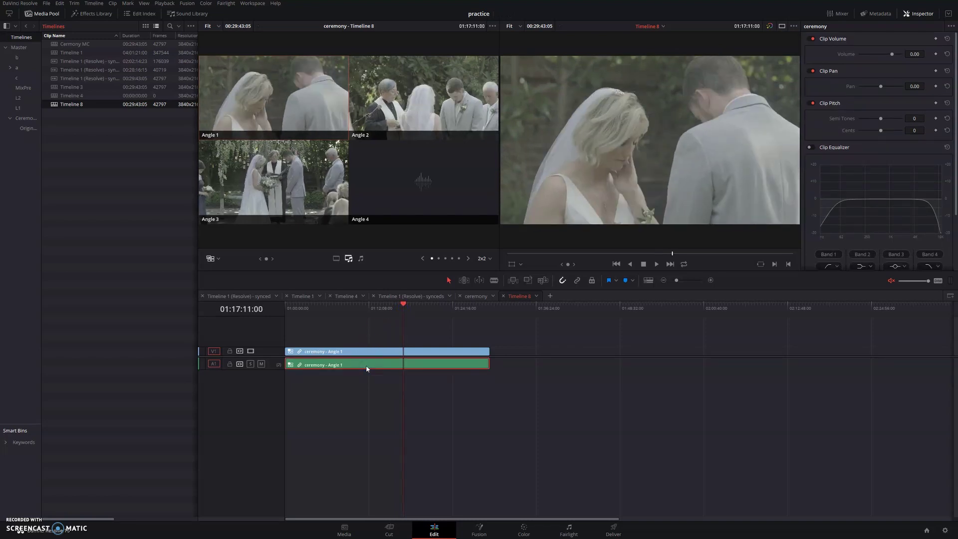
# Swap Timeline 8's single A1 audio for the ceremony timeline's synced audio clips, pasted at its start across A1–A12.
pyautogui.press('Delete')
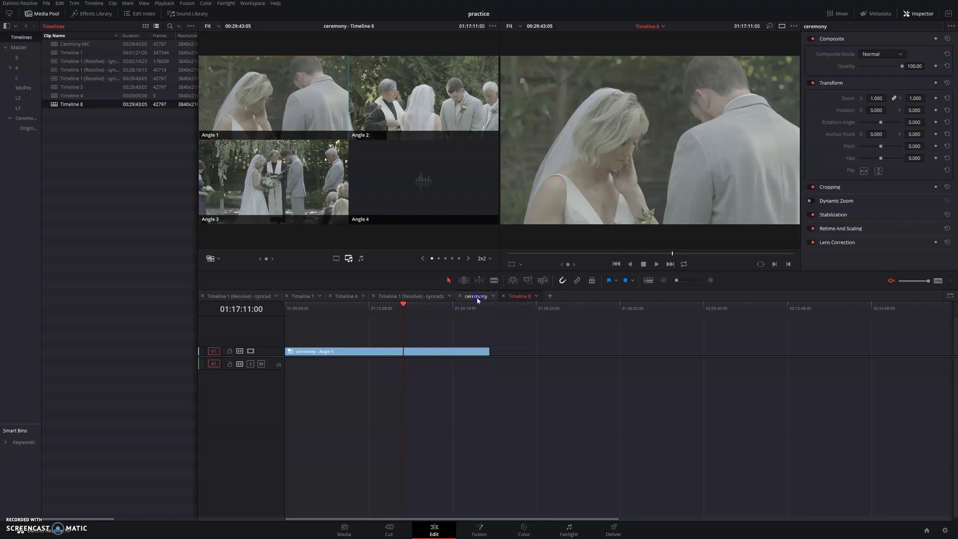
pyautogui.click(475, 297)
pyautogui.moveTo(502, 359); pyautogui.dragTo(279, 515)
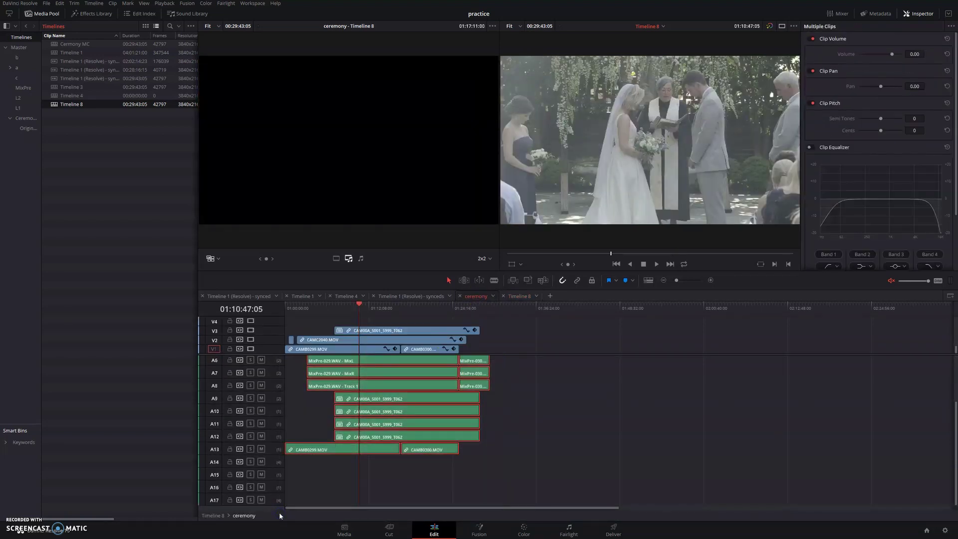
pyautogui.click(519, 296)
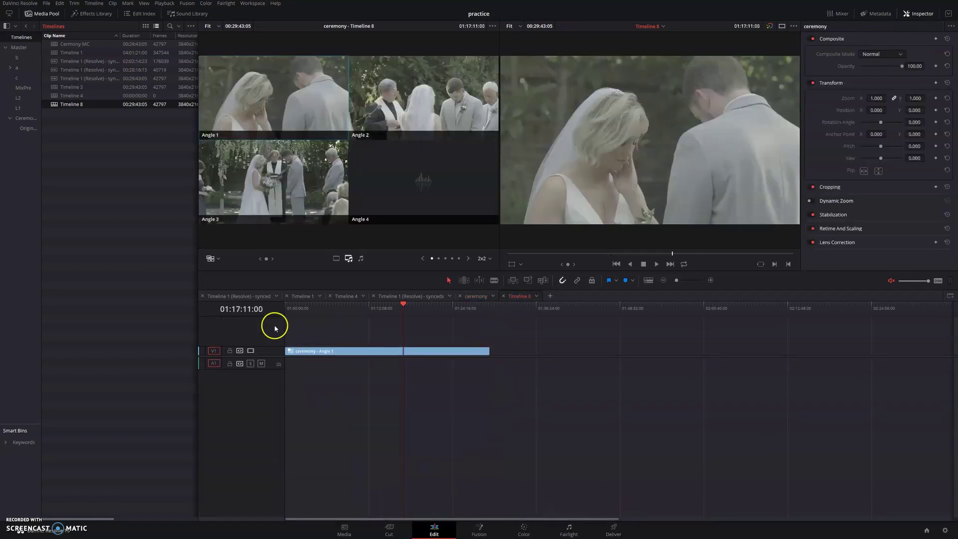
pyautogui.press('Home')
pyautogui.hotkey('ctrl', 'v')
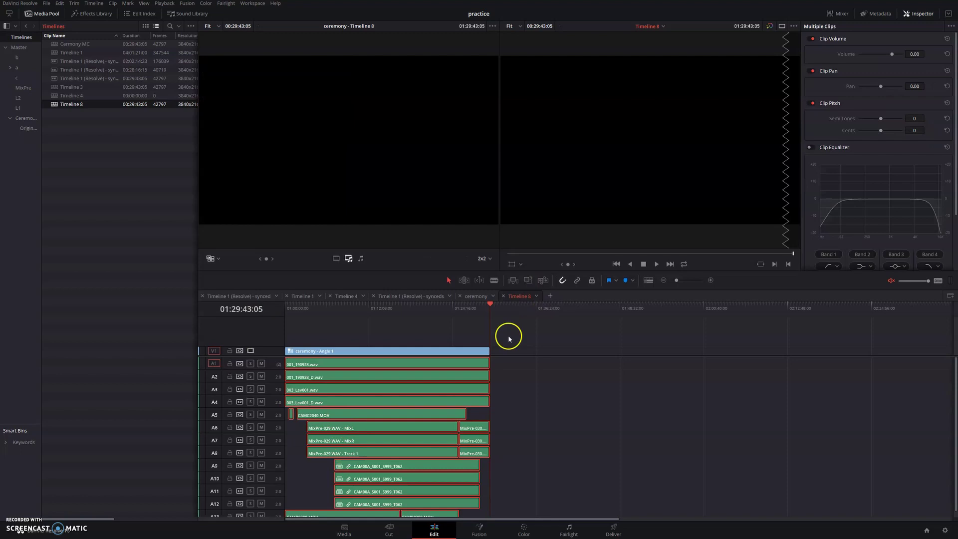
pyautogui.moveTo(377, 311); pyautogui.dragTo(571, 391)
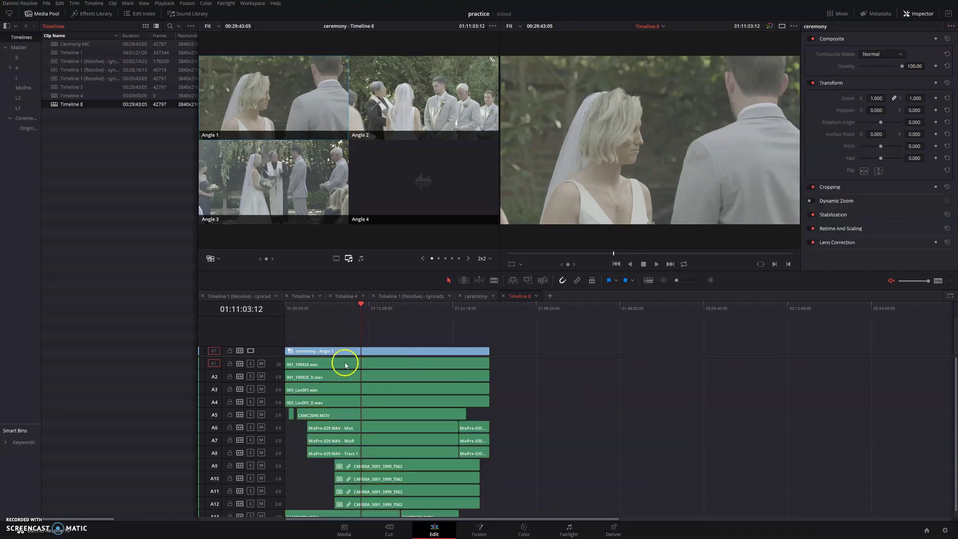
pyautogui.moveTo(285, 356); pyautogui.dragTo(283, 337)
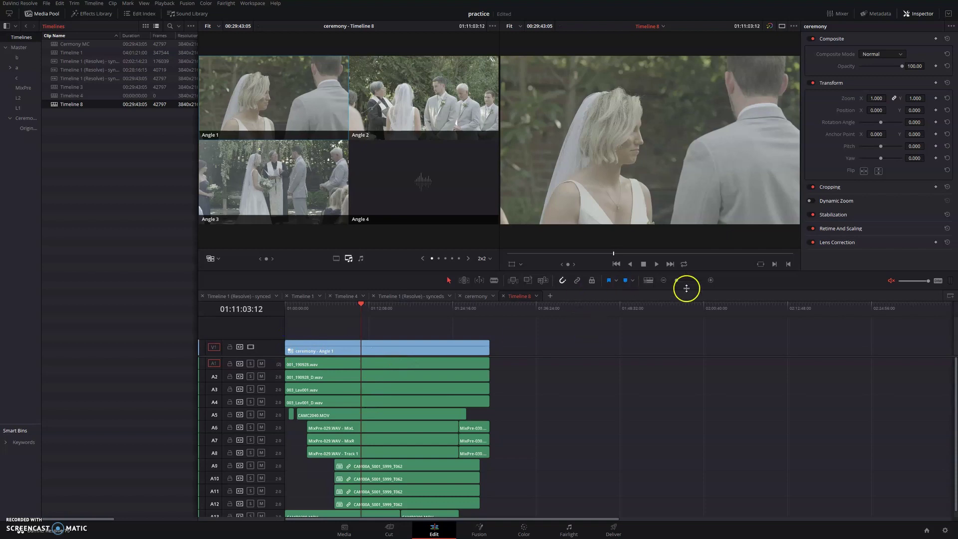
# Turn on the thumbnail video view in Timeline View Options for Timeline 8.
pyautogui.click(648, 280)
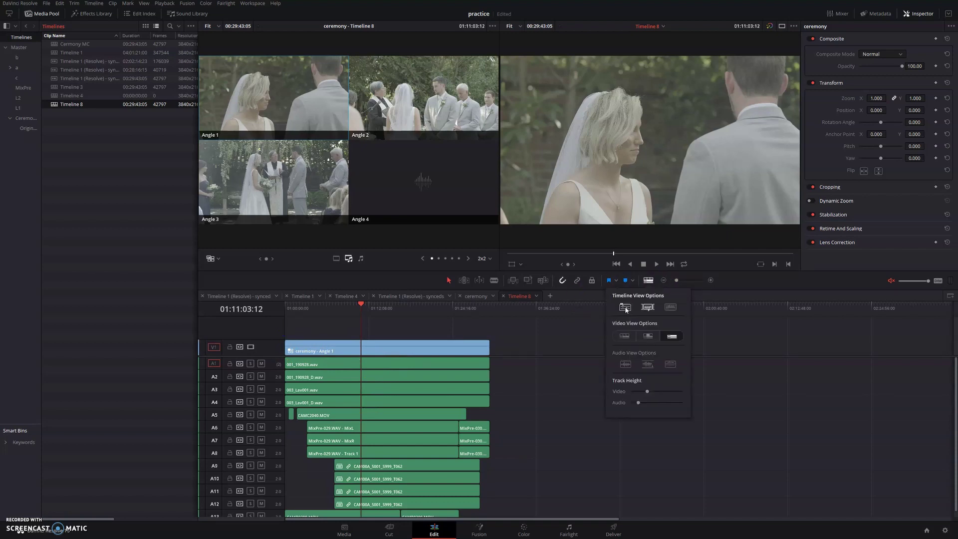
pyautogui.click(648, 336)
pyautogui.moveTo(359, 311); pyautogui.dragTo(370, 307)
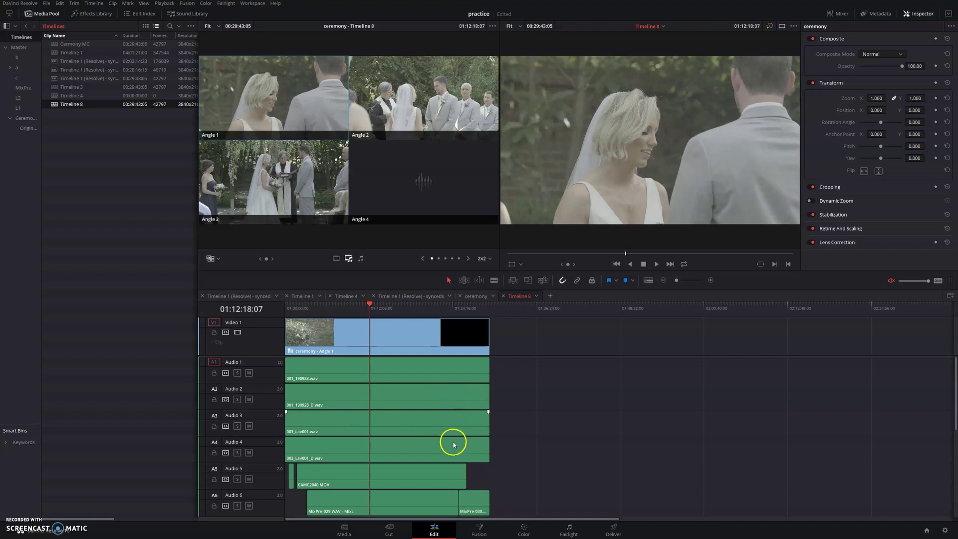
pyautogui.scroll(-1, 469, 446)
pyautogui.scroll(-3, 469, 445)
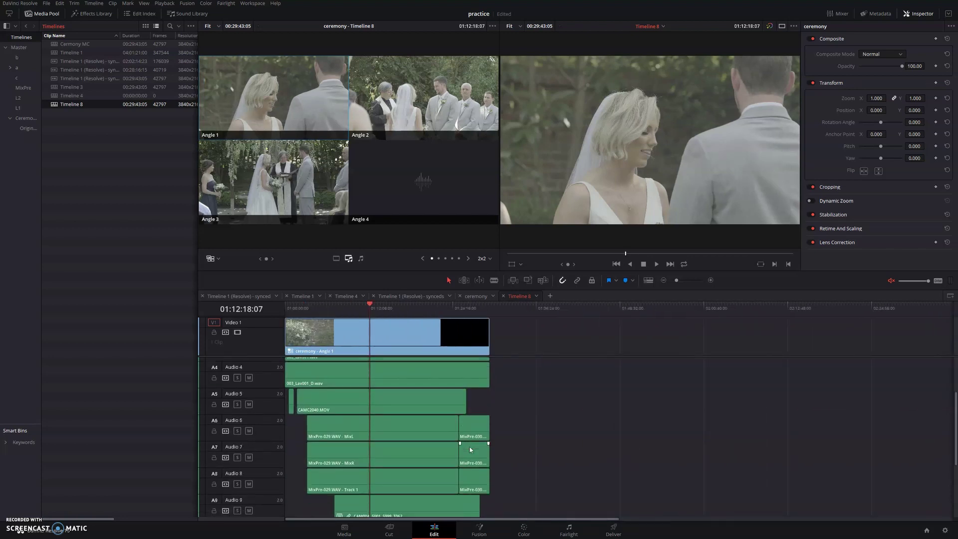
pyautogui.scroll(3, 407, 458)
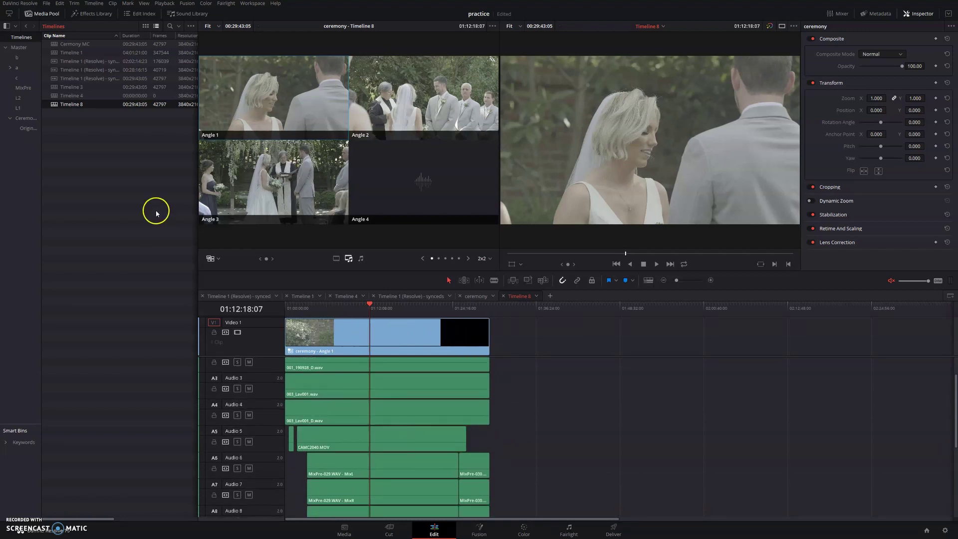
# Rename Timeline 8 in the Media Pool to 'Ceremony MC'.
pyautogui.rightClick(65, 104)
pyautogui.click(84, 151)
pyautogui.write('Ceremony MC')
pyautogui.press('Return')
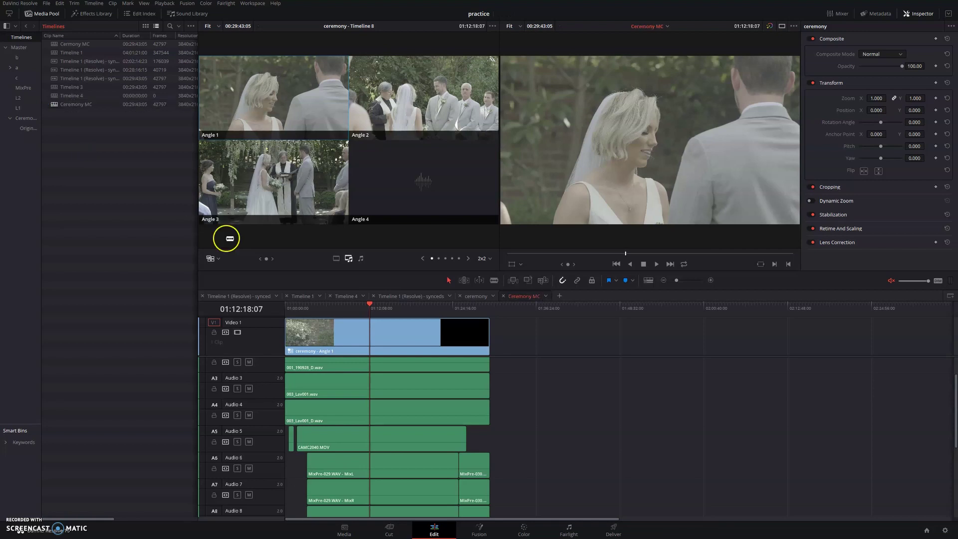
pyautogui.click(351, 307)
pyautogui.moveTo(350, 308)
pyautogui.mouseDown()
pyautogui.moveTo(368, 305)
pyautogui.moveTo(350, 306)
pyautogui.mouseUp()
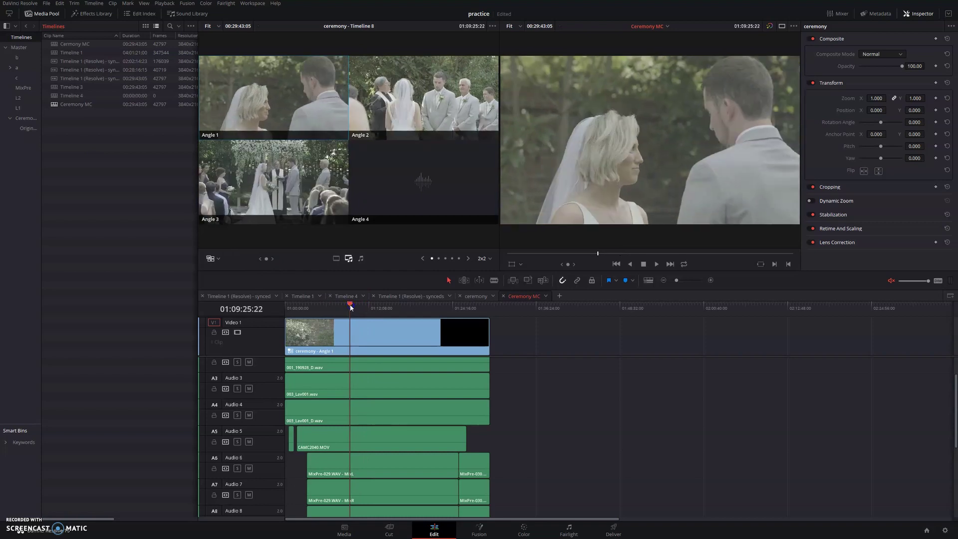